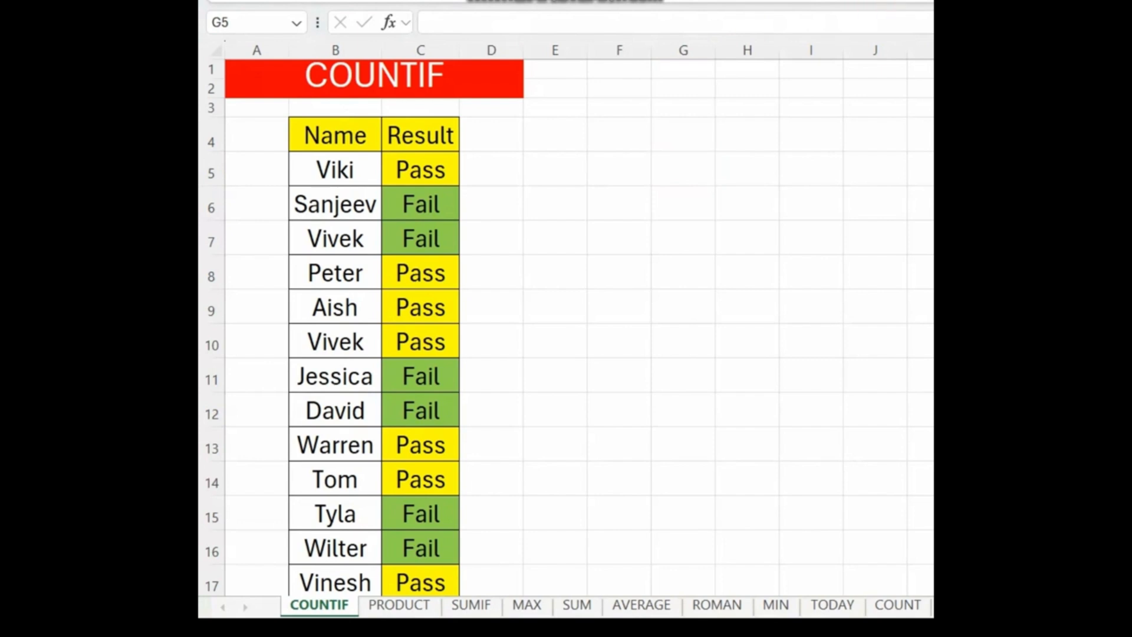
mouse_move(270, 58)
mouse_down()
mouse_move(461, 394)
mouse_move(490, 577)
mouse_up()
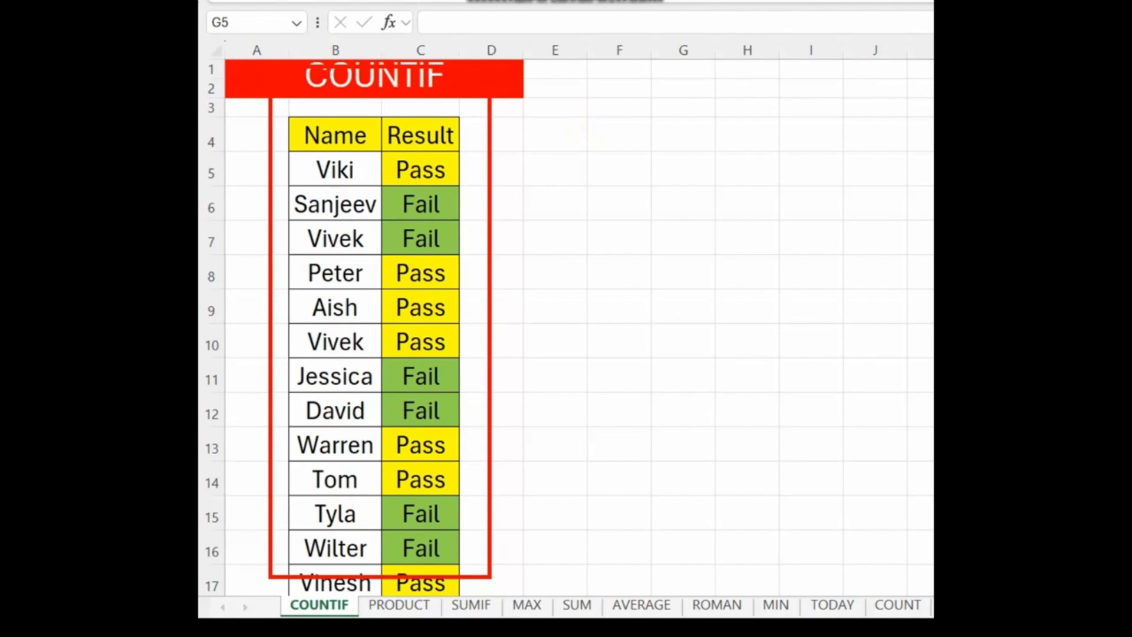
key(Escape)
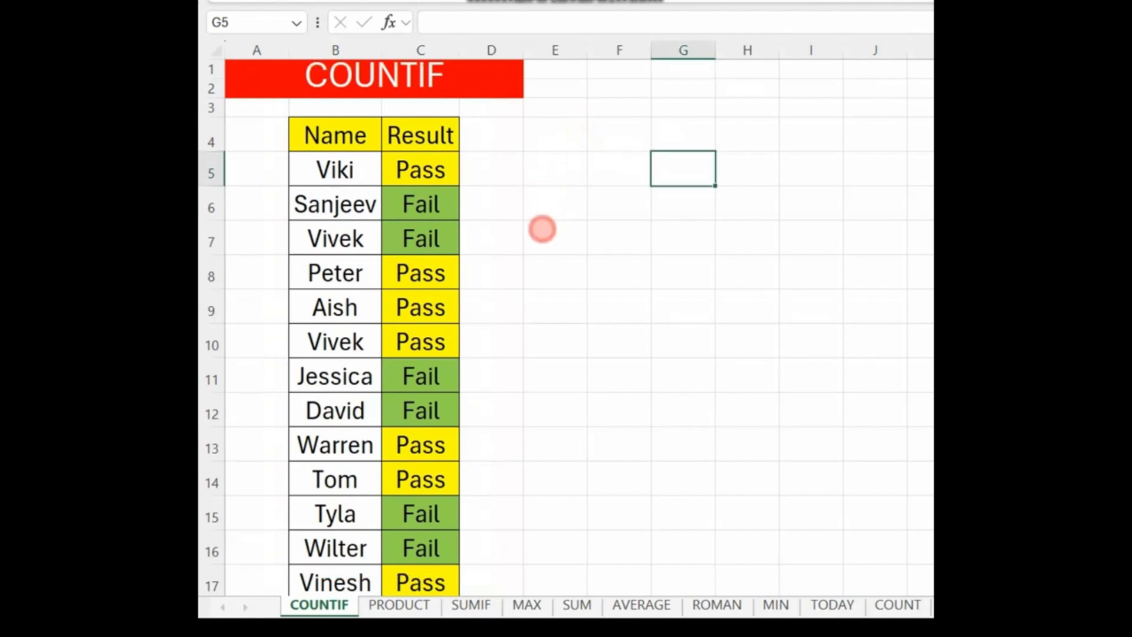
Step: Count the passing results in cell E6 with the formula =COUNTIF(B5:C17,"PASS")
click(543, 203)
text(=COUNTIF()
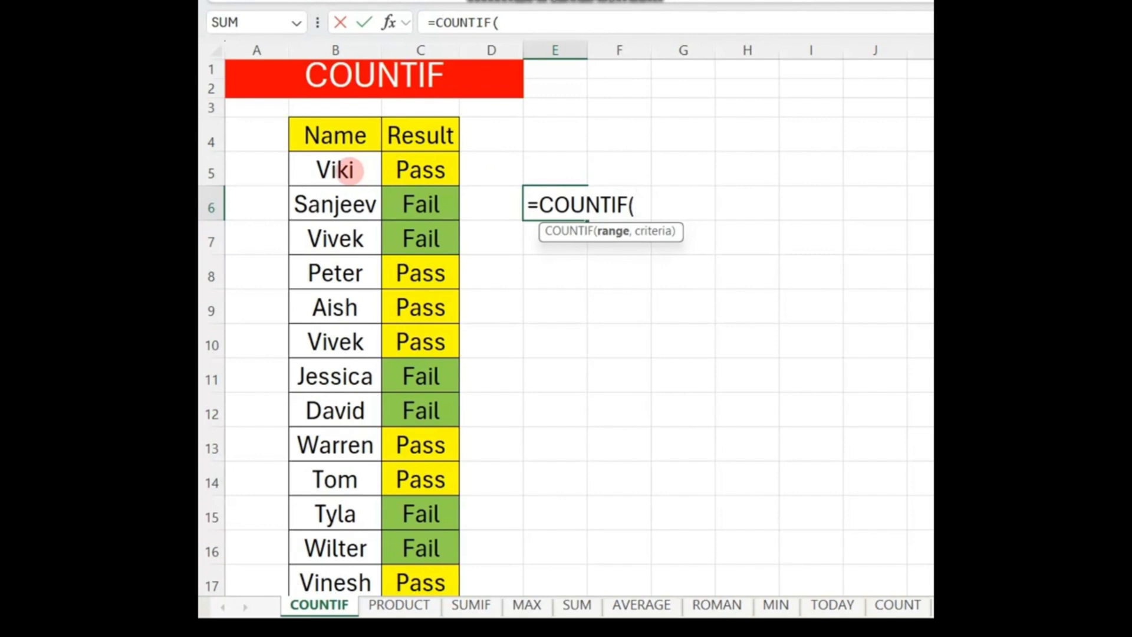
drag(334, 169, 451, 584)
text(,"PA)
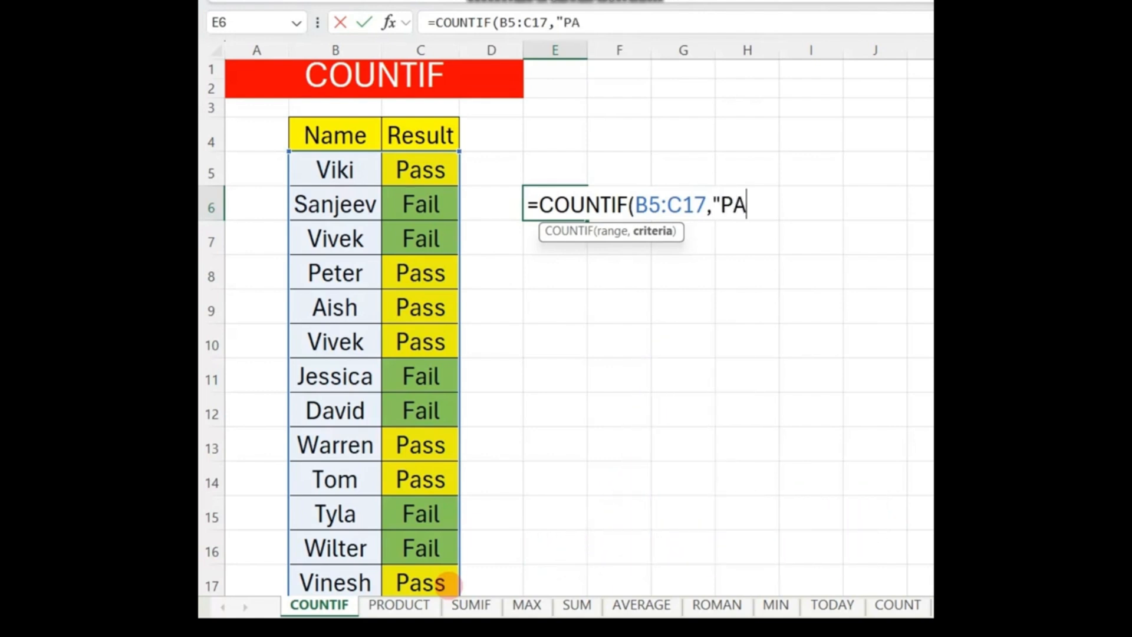
text(SS"))
key(Return)
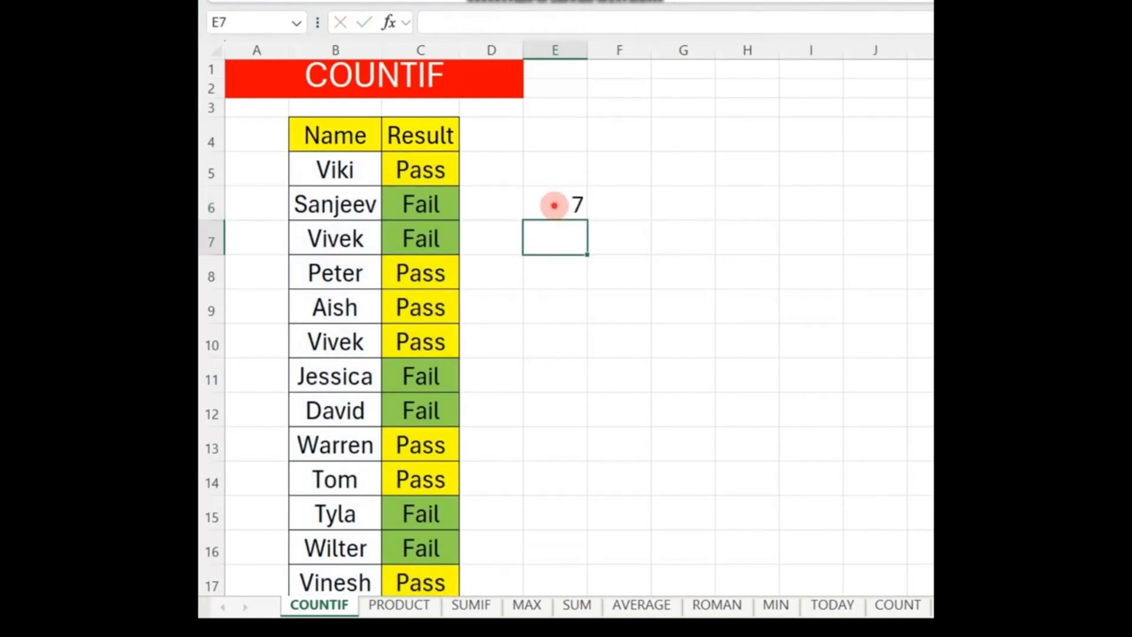
Step: Replace the formula in cell E6 with =COUNTIF(B4:C17,"FAIL") to count the failing results
click(554, 205)
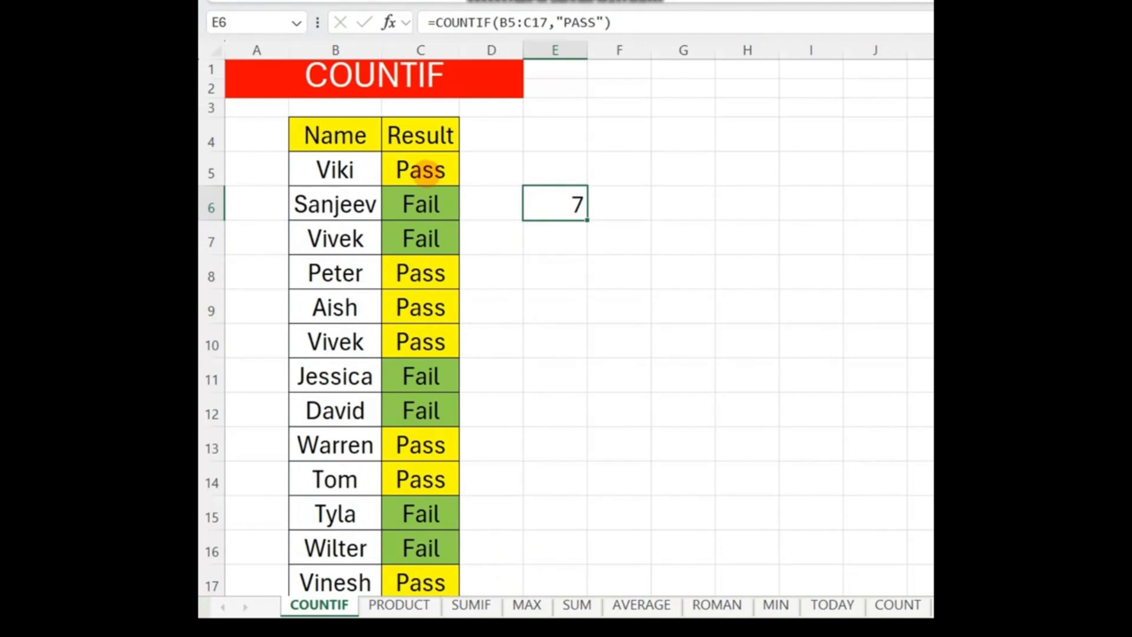
drag(316, 127, 439, 581)
click(555, 199)
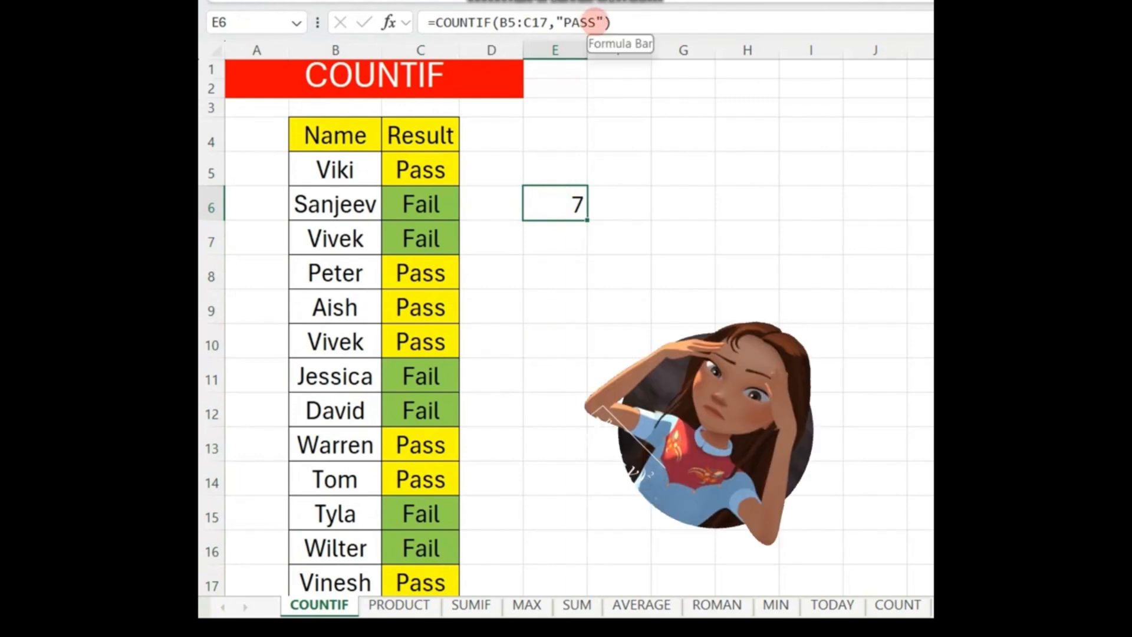
text(=COUNTID)
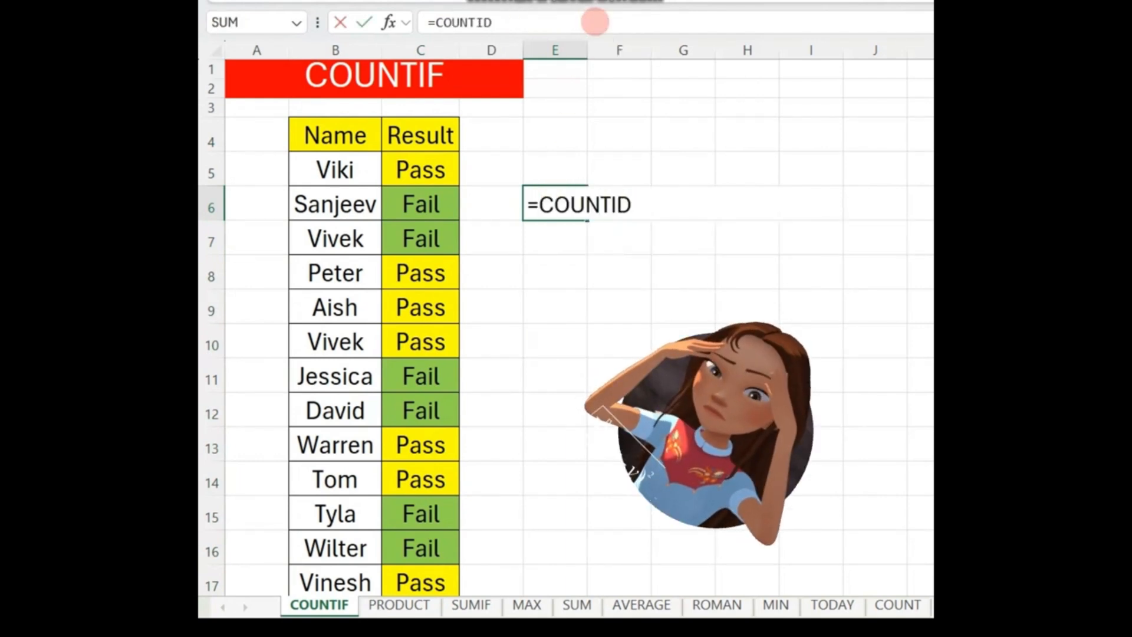
key(BackSpace)
text(F()
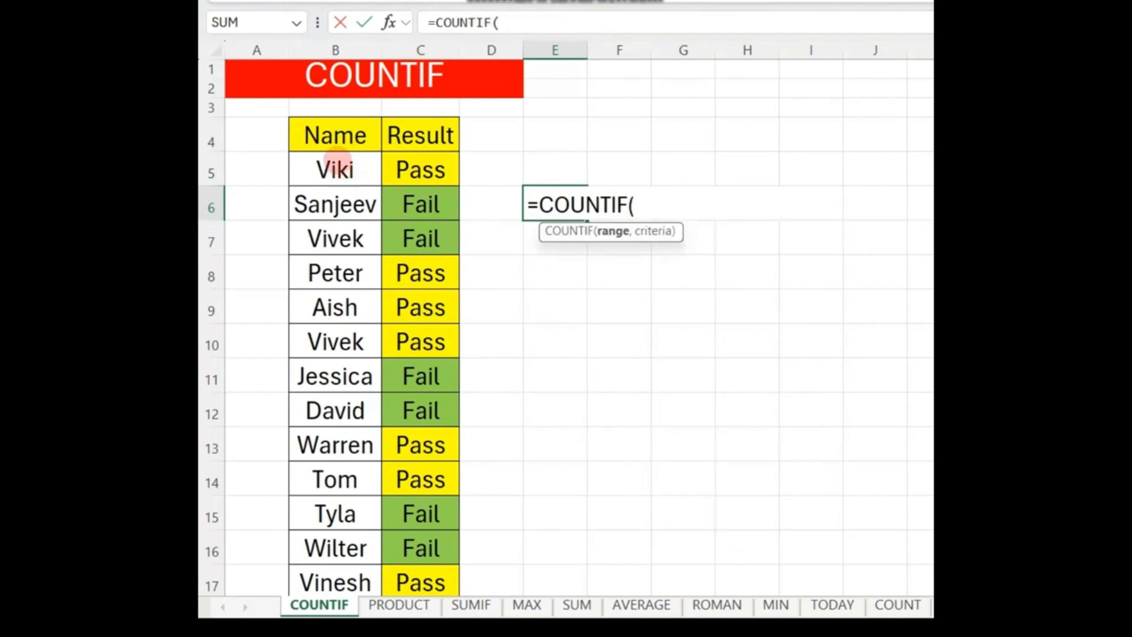
drag(330, 135, 451, 573)
text(,"FAIL)
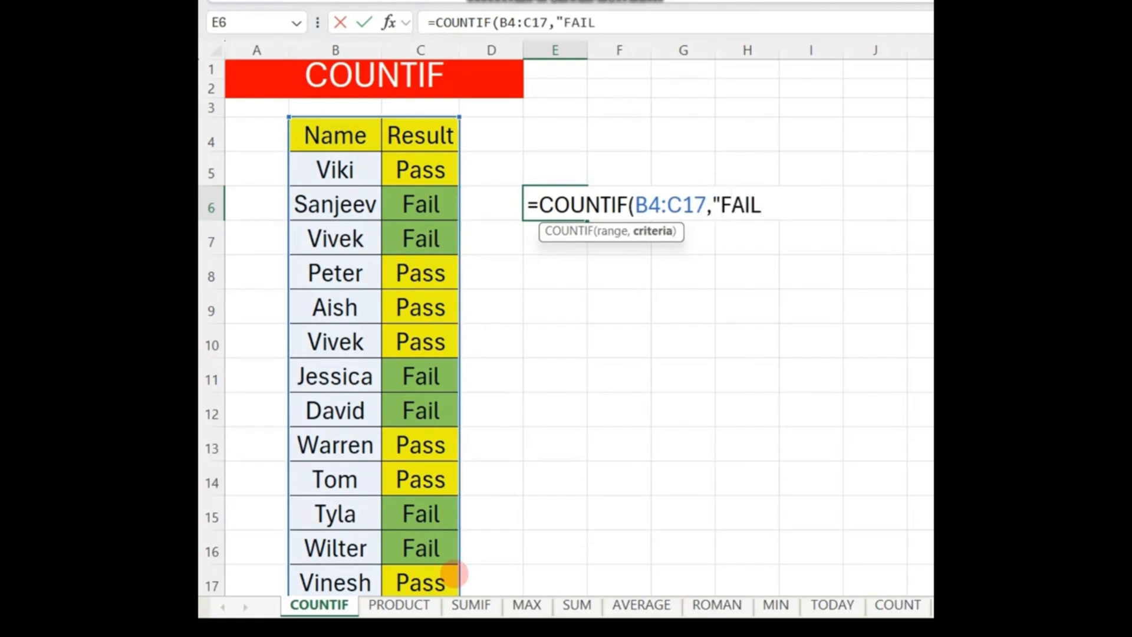
text("))
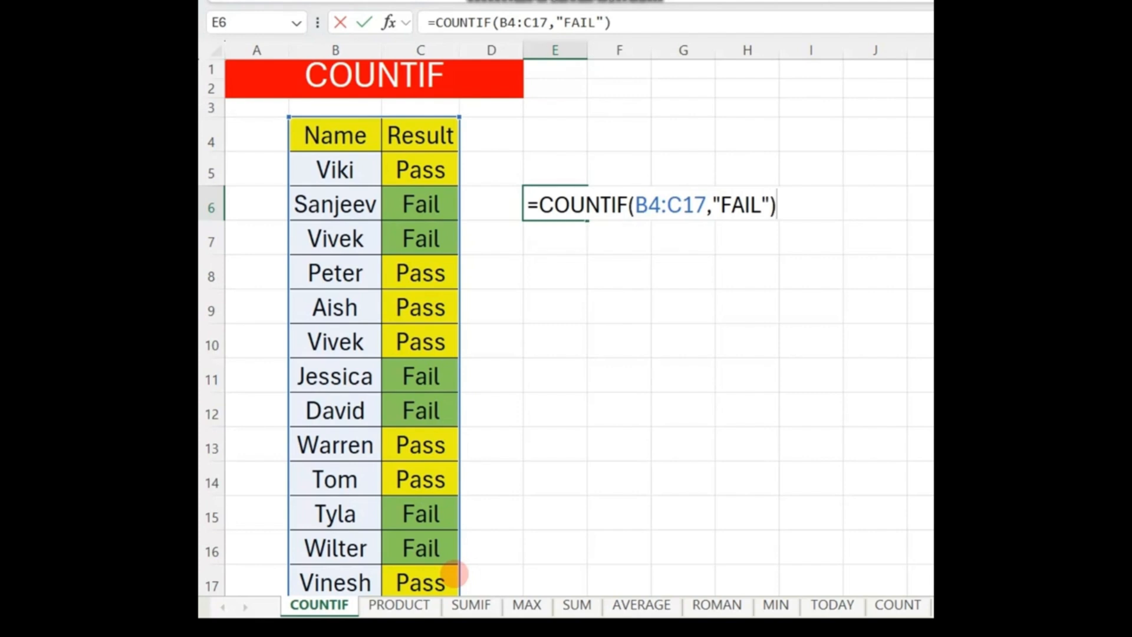
key(Return)
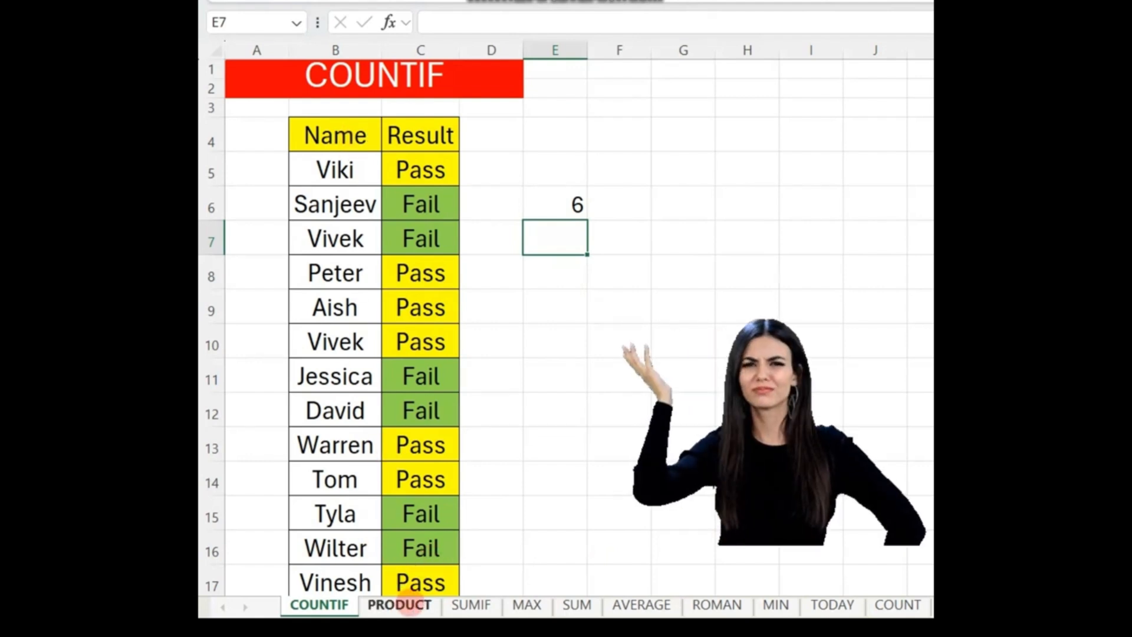
Step: On the PRODUCT sheet, calculate the first row's Total Sale in F4 with the formula =PRODUCT(C4:E4)
click(399, 605)
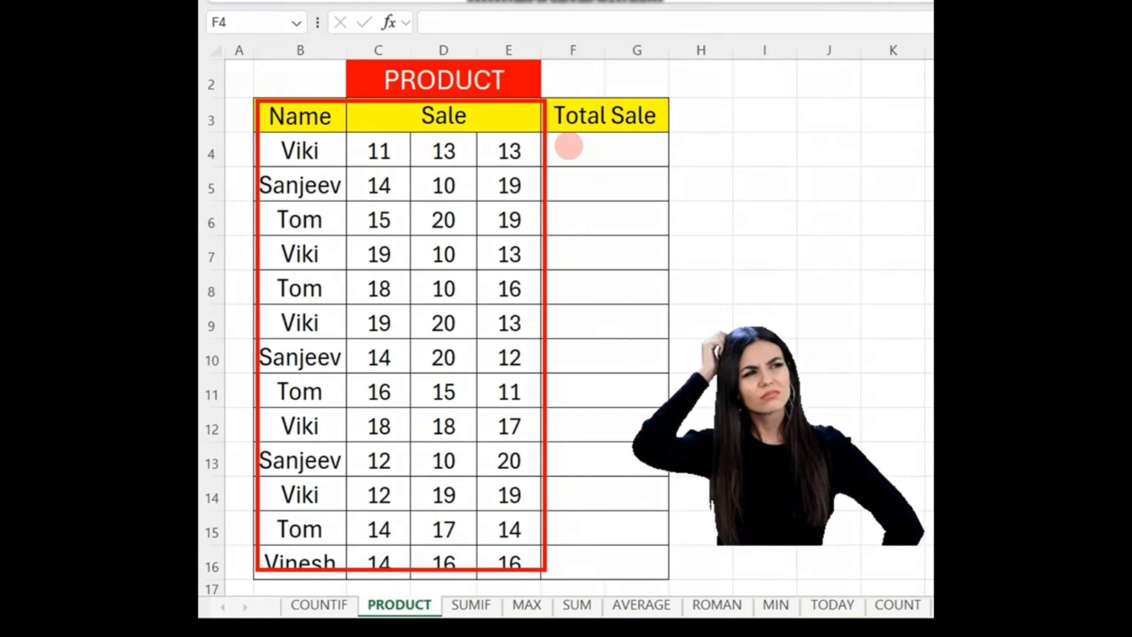
mouse_move(259, 102)
mouse_down()
mouse_move(493, 348)
mouse_move(530, 417)
mouse_up()
mouse_move(542, 103)
mouse_down()
mouse_move(657, 348)
mouse_move(673, 454)
mouse_up()
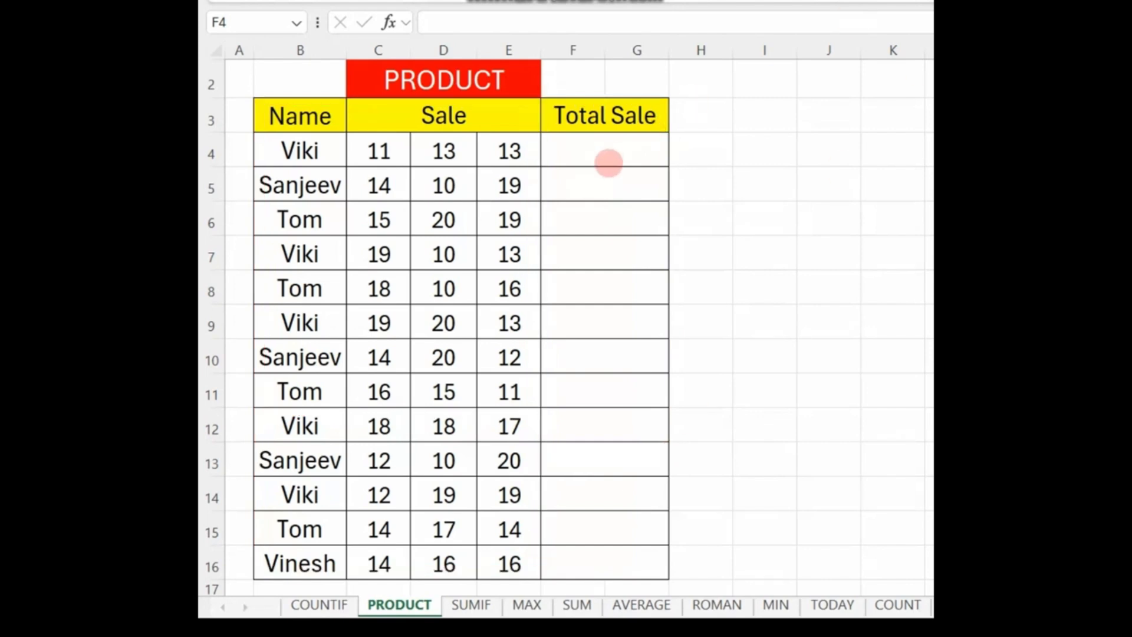
click(569, 149)
text(=)
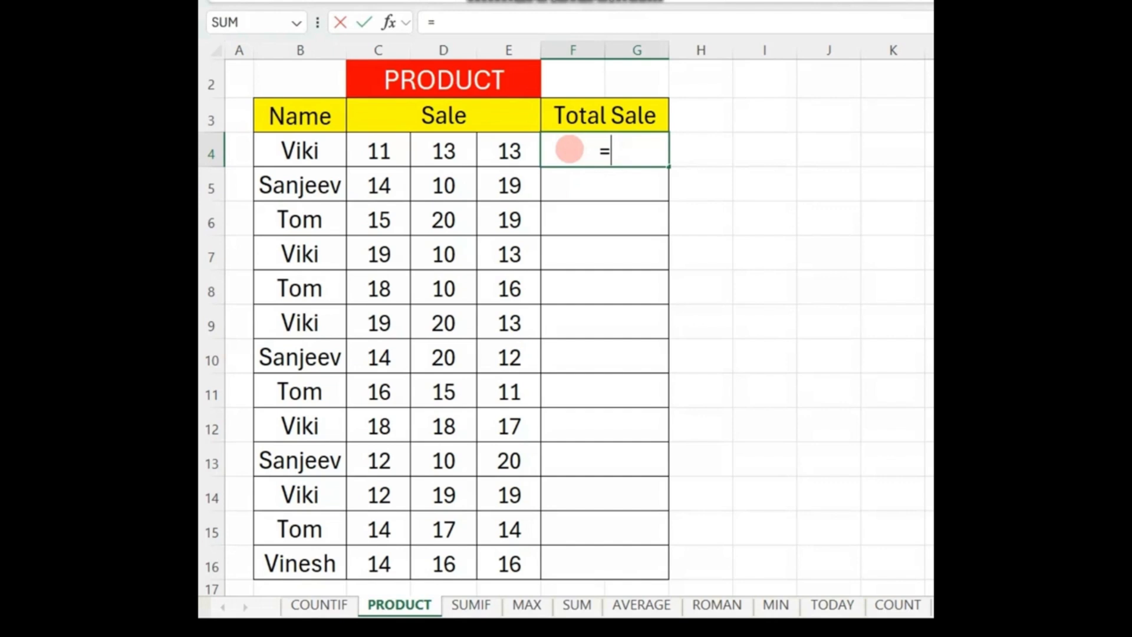
text(PROD)
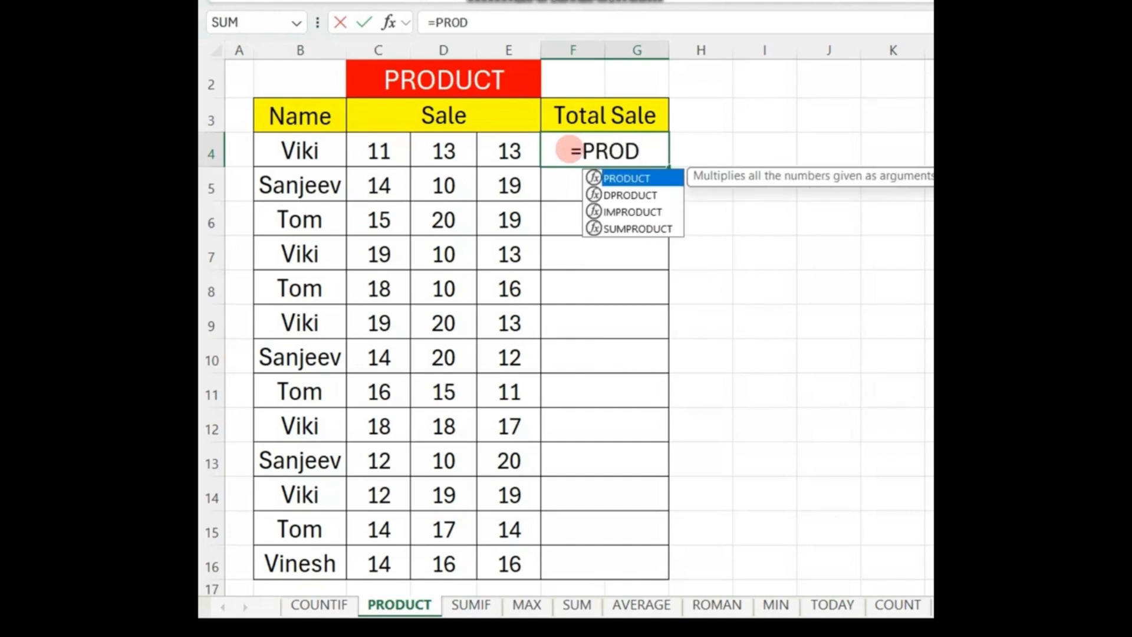
key(Tab)
drag(371, 143, 530, 139)
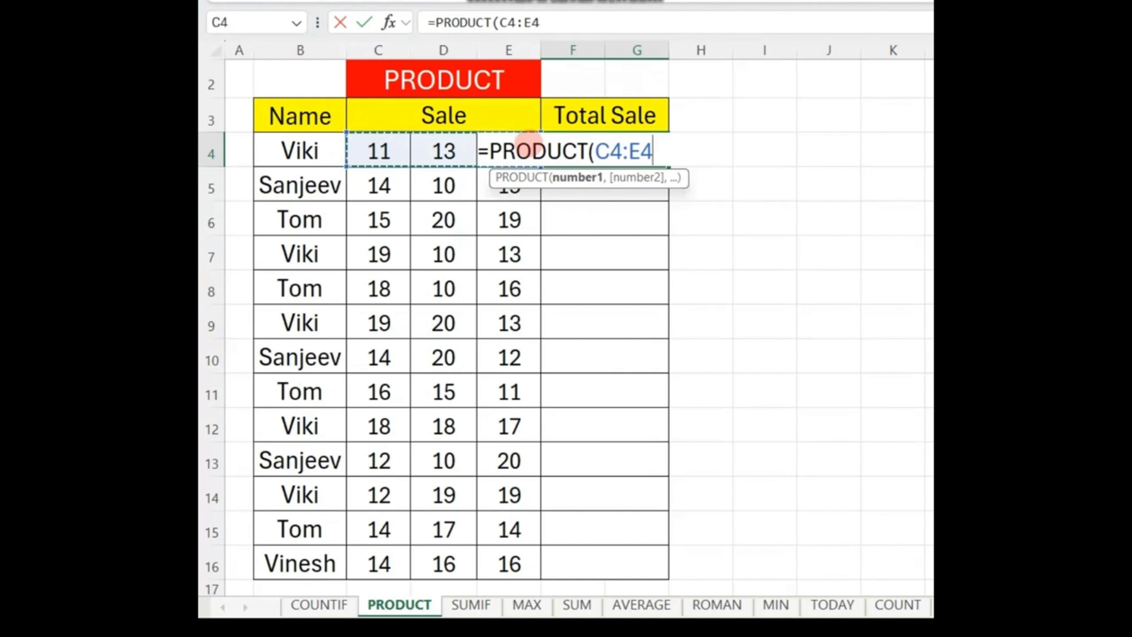
text())
key(Return)
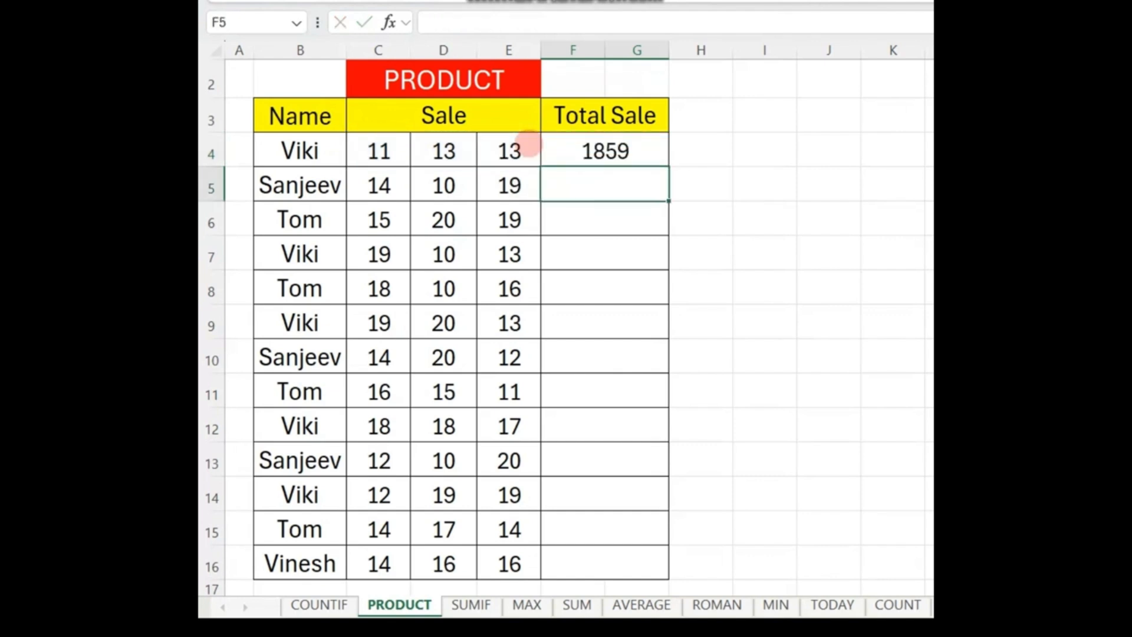
Step: Fill the PRODUCT formula from F4 down the Total Sale column through row 16
drag(586, 152, 607, 562)
key(ctrl+d)
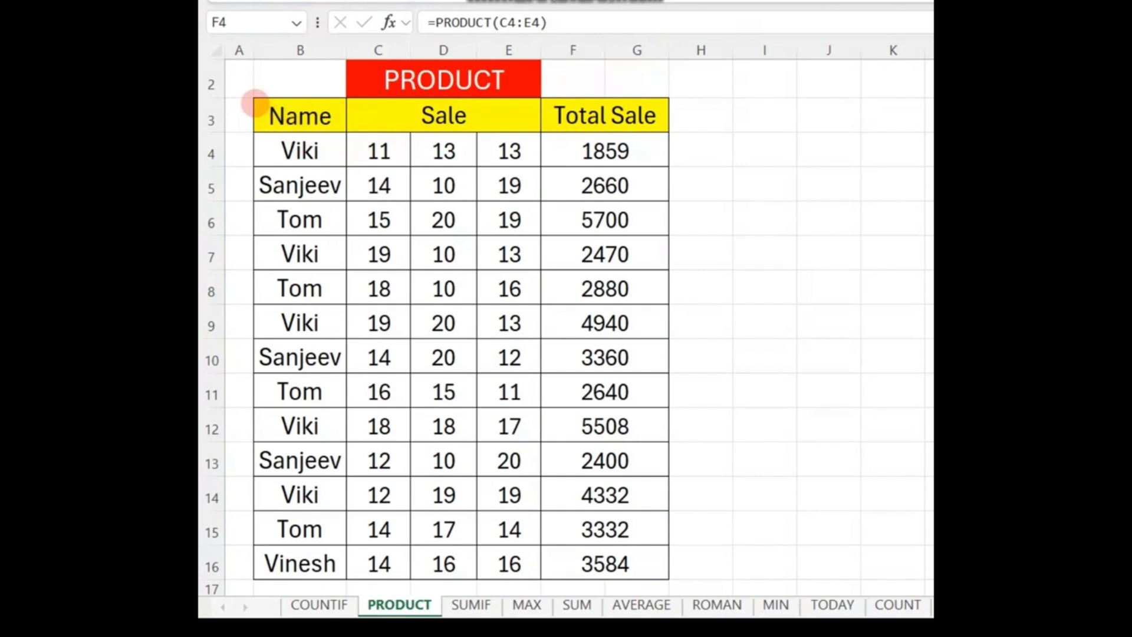
mouse_move(255, 104)
mouse_down()
mouse_move(488, 271)
mouse_move(649, 452)
mouse_move(665, 506)
mouse_up()
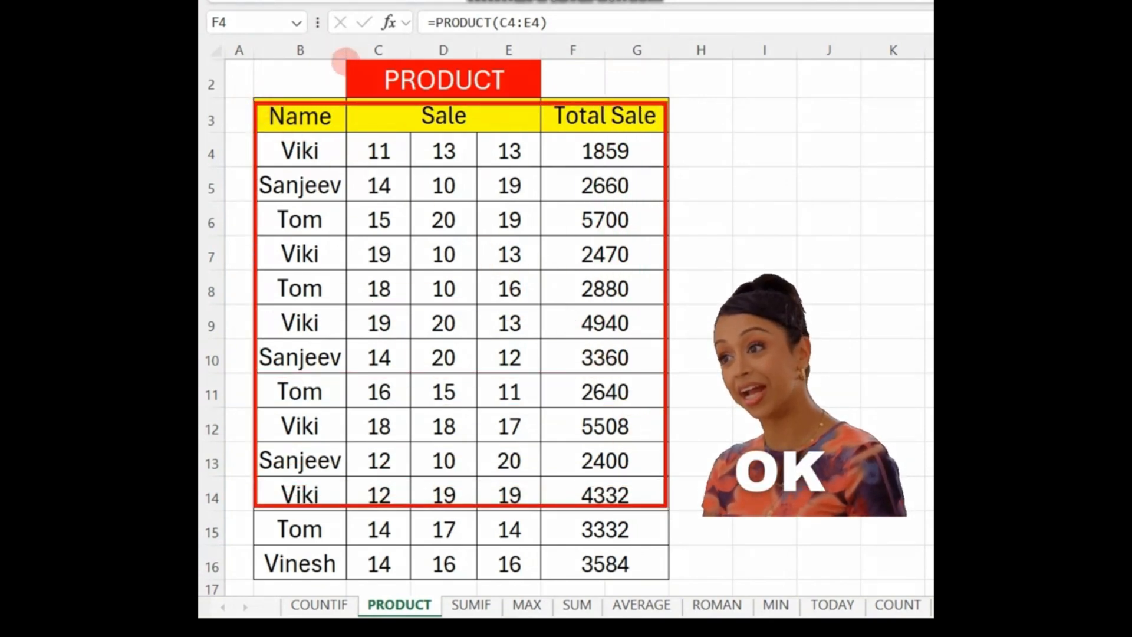
drag(553, 87, 566, 109)
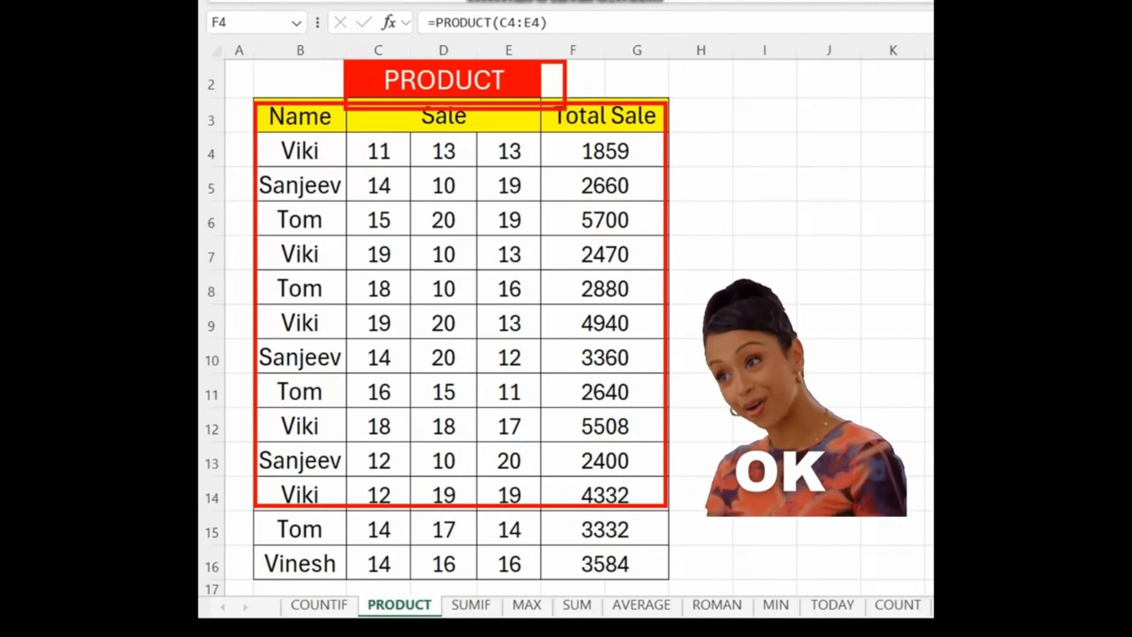
key(Escape)
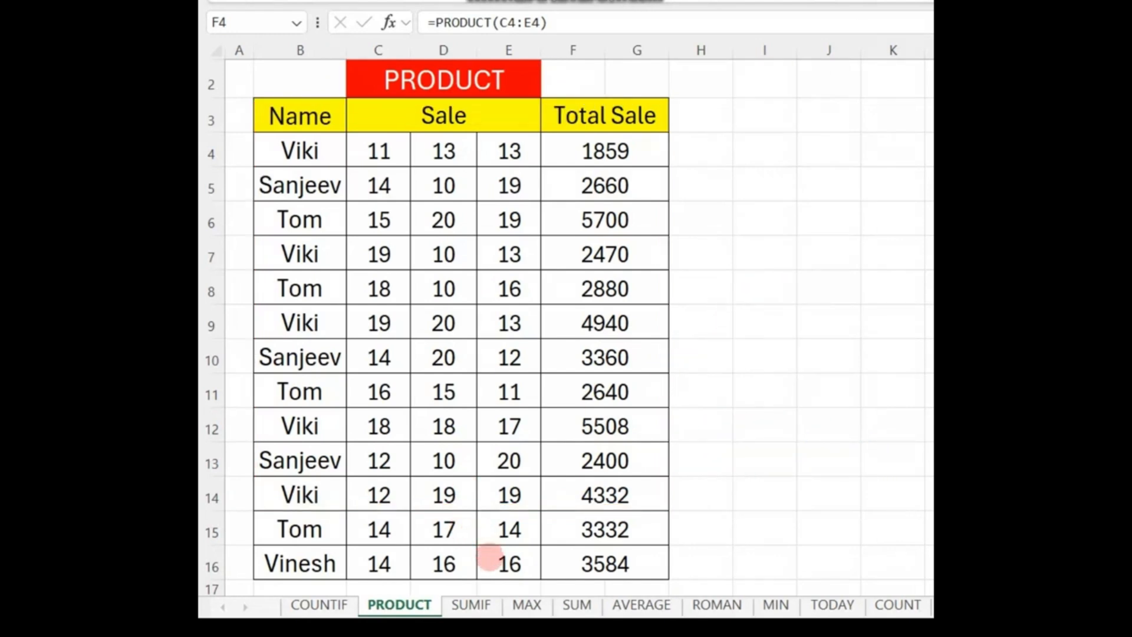
Step: Switch to the SUMIF sheet
click(472, 604)
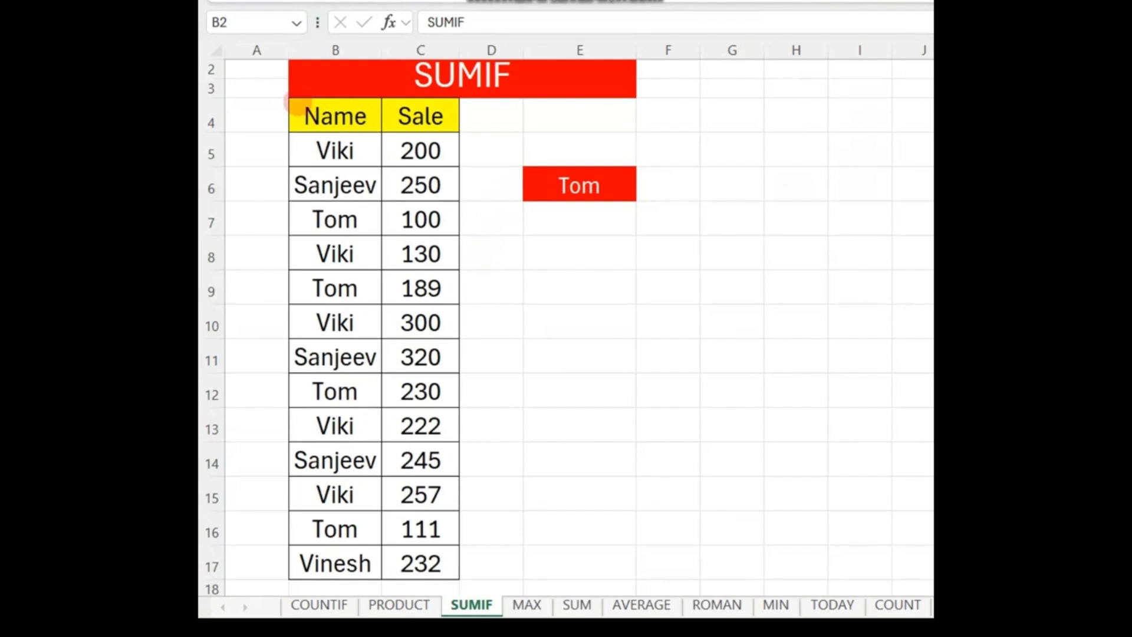
mouse_move(285, 97)
mouse_down()
mouse_move(426, 285)
mouse_move(493, 497)
mouse_up()
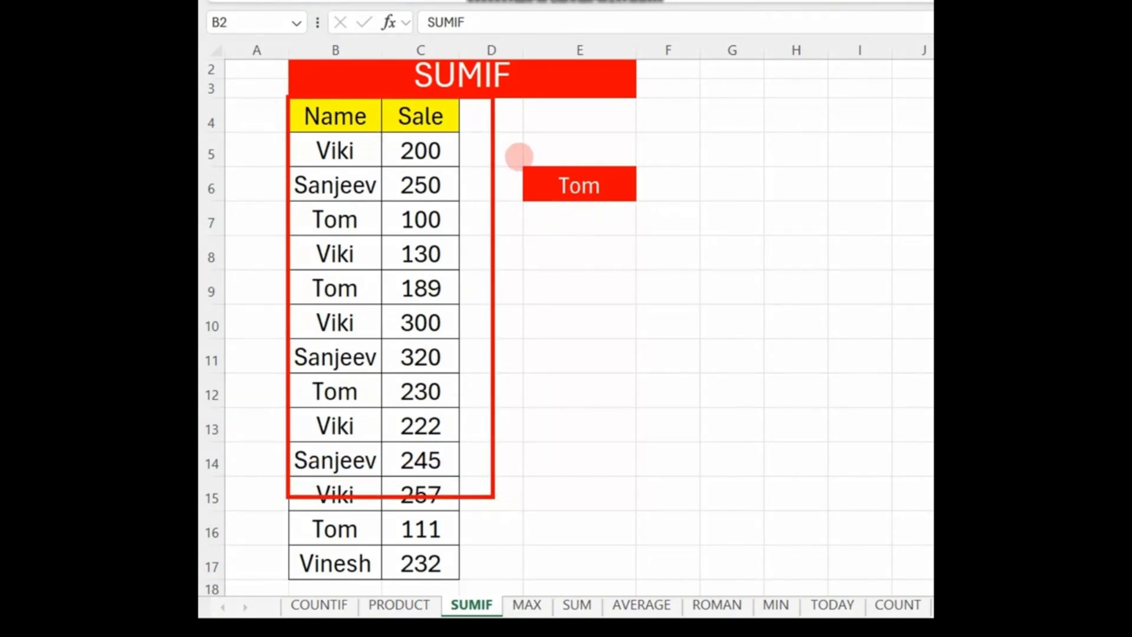
mouse_move(518, 155)
mouse_down()
mouse_move(649, 236)
mouse_move(658, 221)
mouse_up()
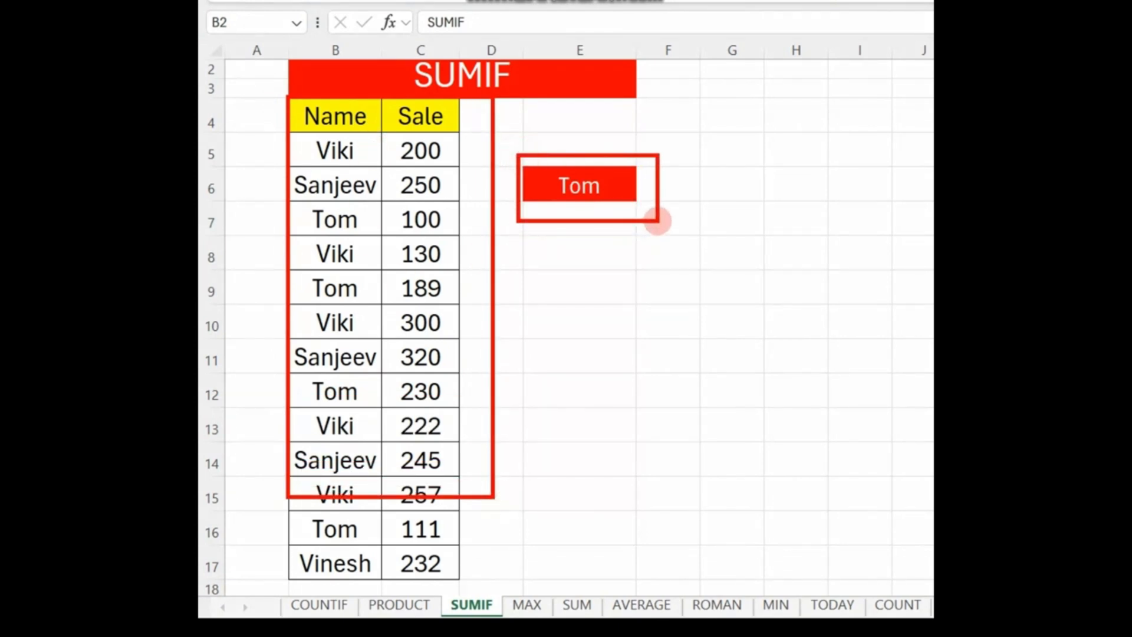
drag(289, 202, 378, 238)
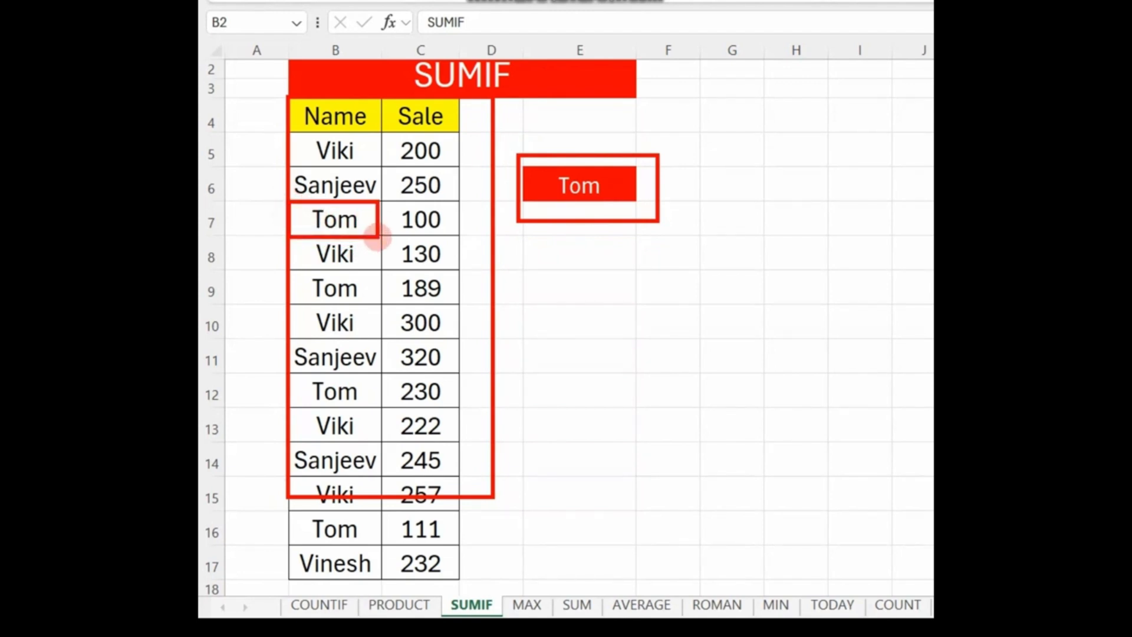
drag(295, 270, 388, 315)
drag(298, 372, 388, 412)
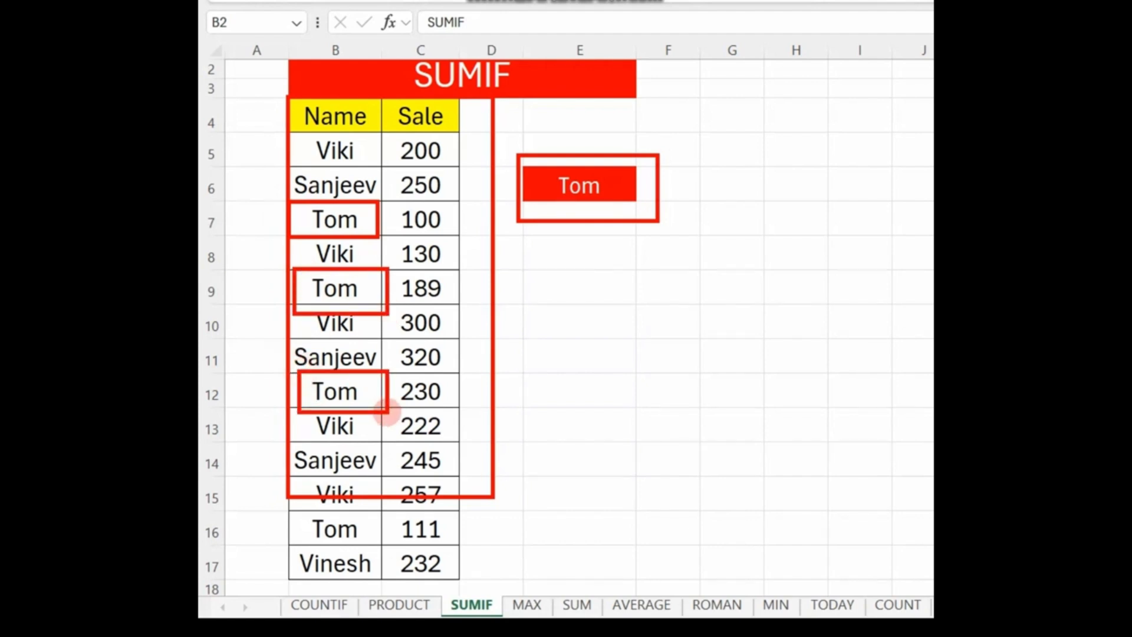
drag(297, 504, 393, 551)
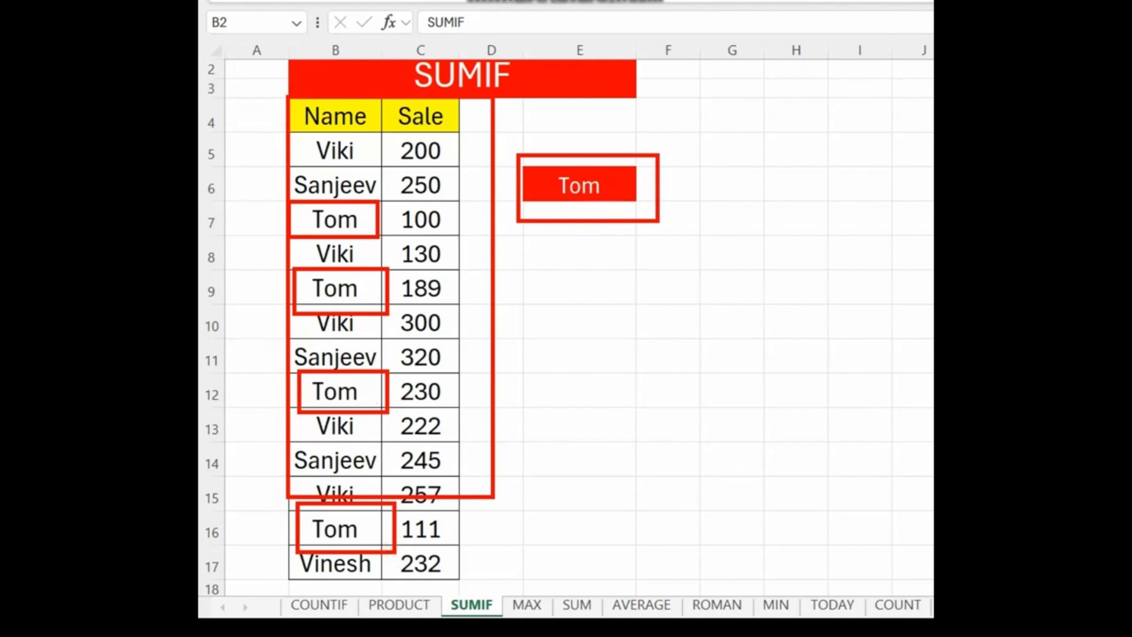
key(Escape)
Step: Total the sales for the name in E6 by entering =SUMIF(B5:B17,E6,C5:C17) in cell E7
click(580, 217)
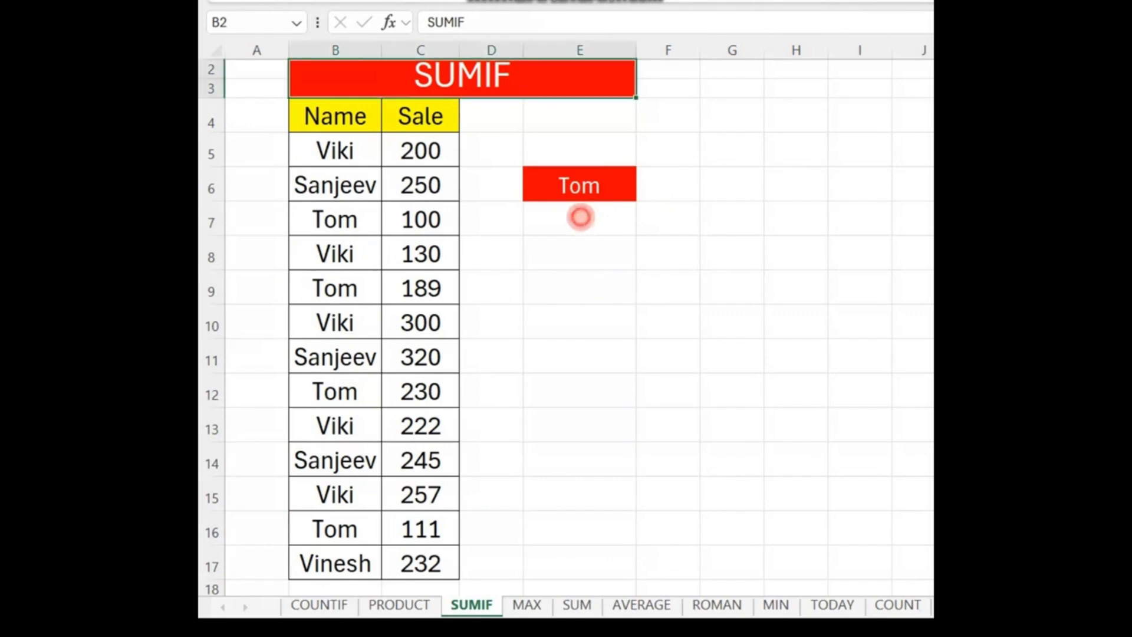
click(564, 221)
text(=SUMIF()
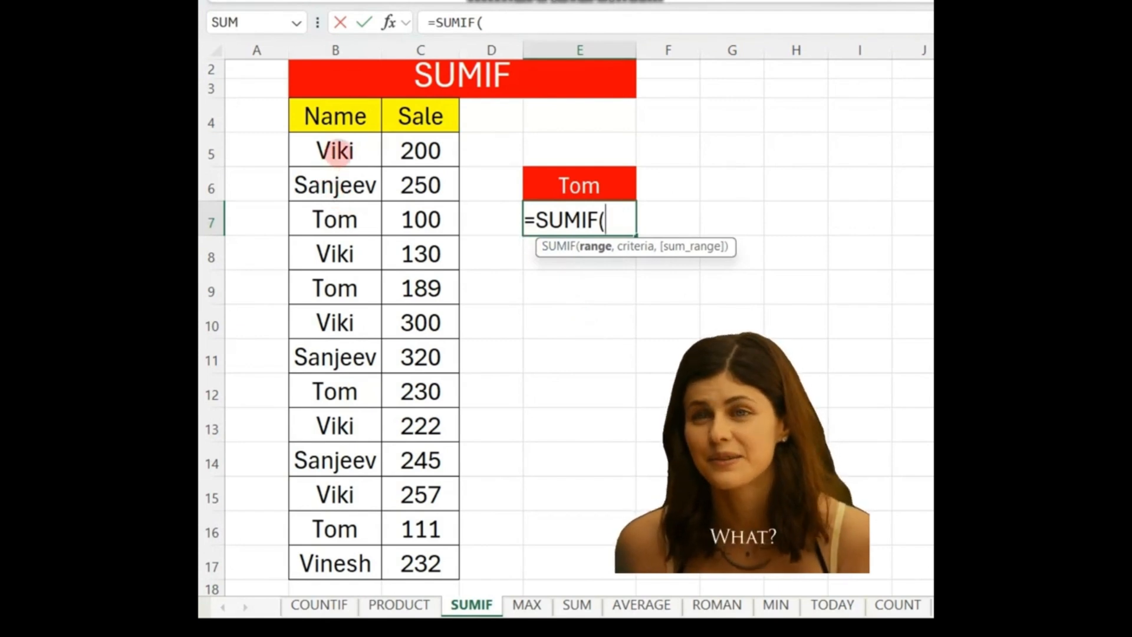
drag(328, 151, 361, 555)
text(,)
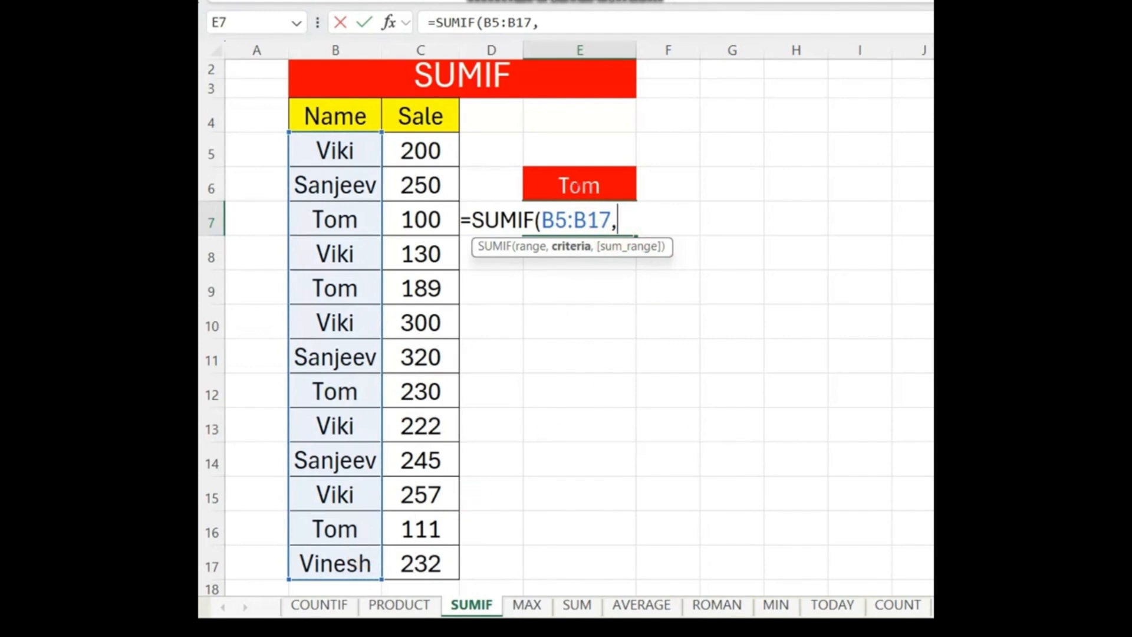
click(581, 186)
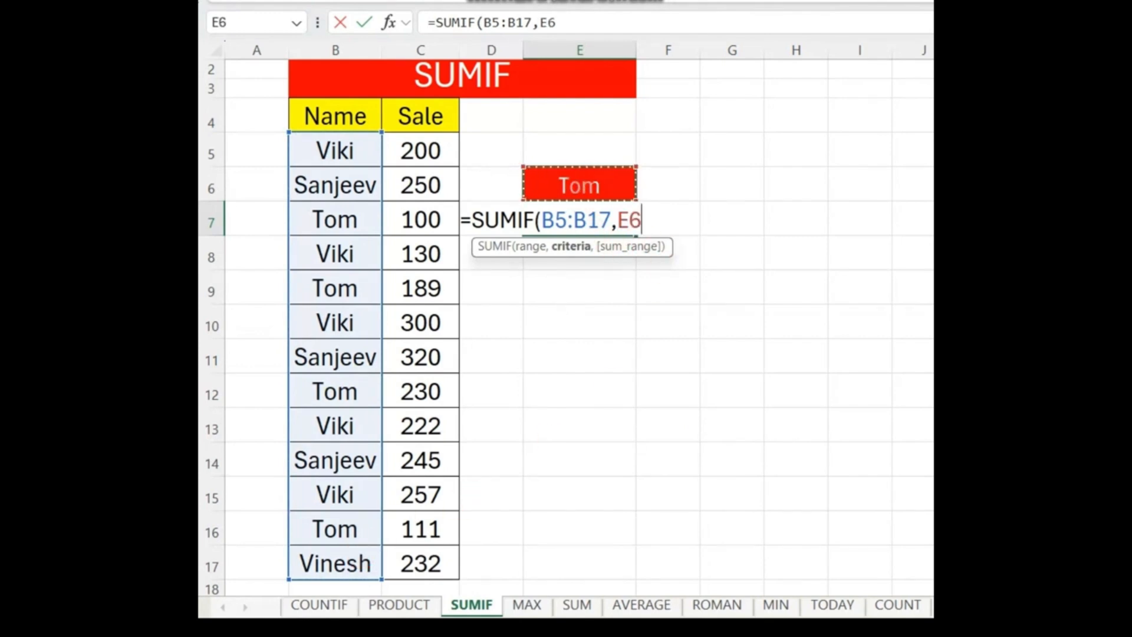
text(,)
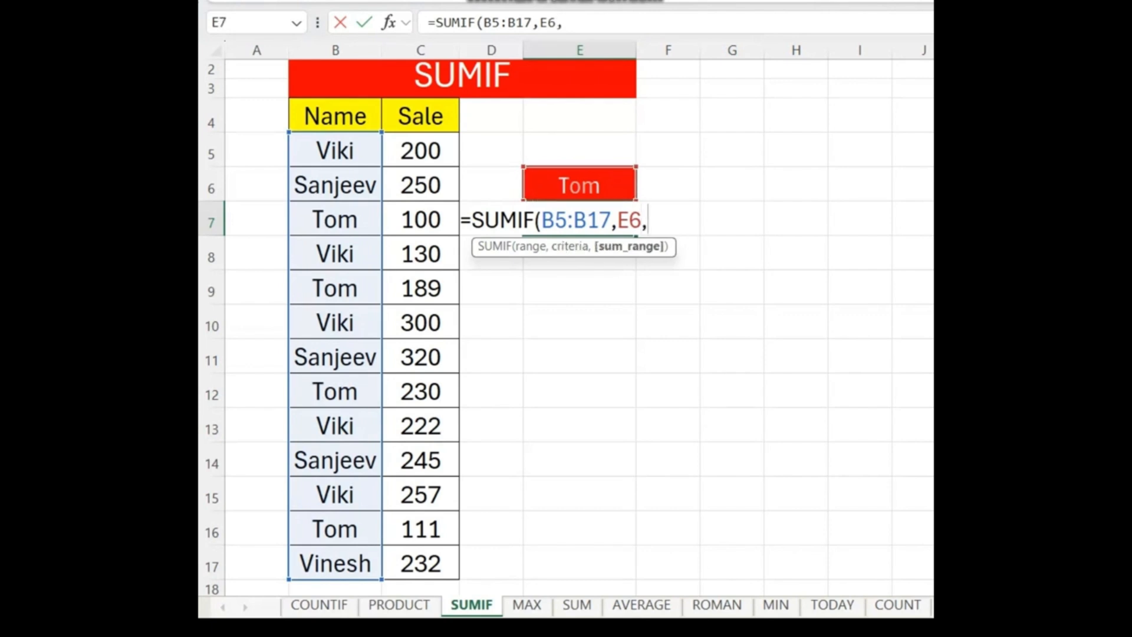
drag(416, 150, 449, 559)
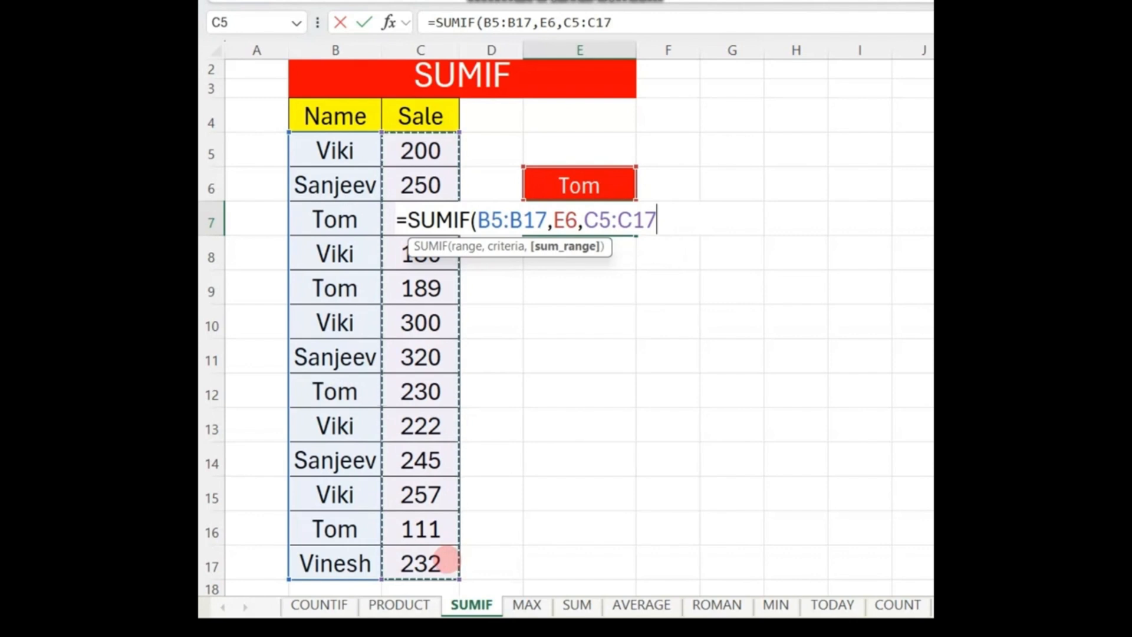
text())
key(Return)
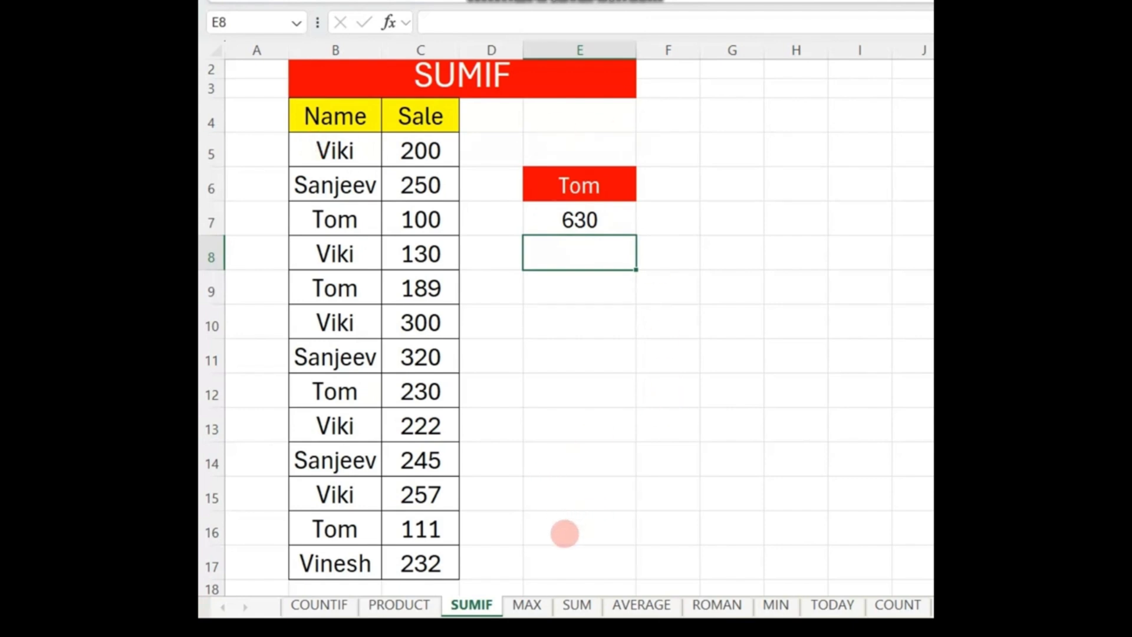
Step: Switch to the MAX sheet and clear the existing result in cell E6
click(527, 605)
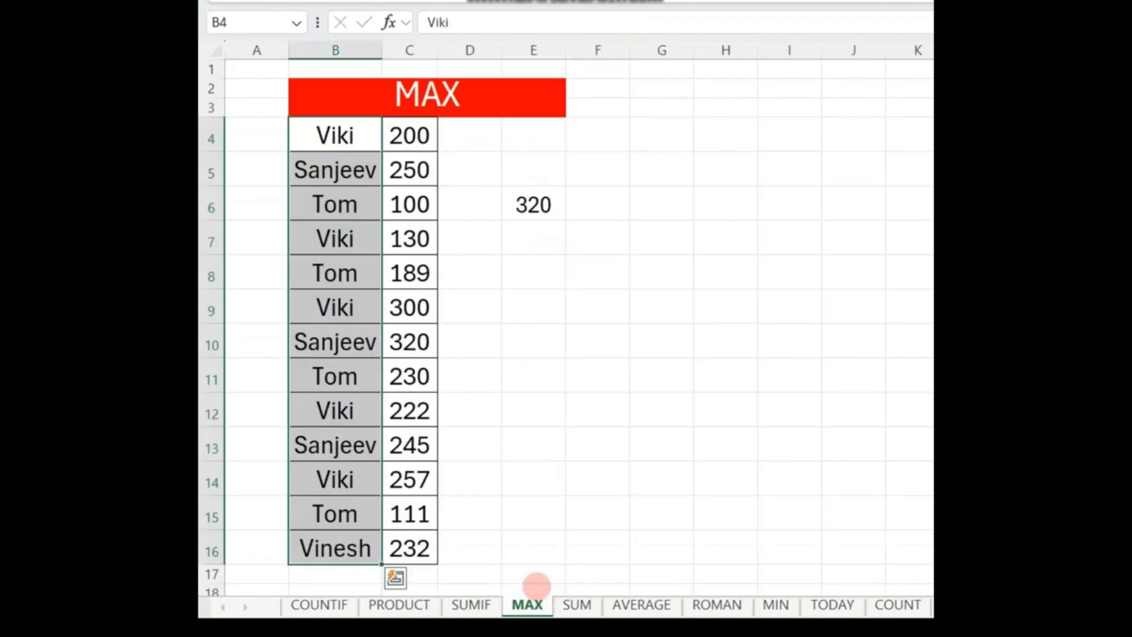
click(536, 199)
key(Delete)
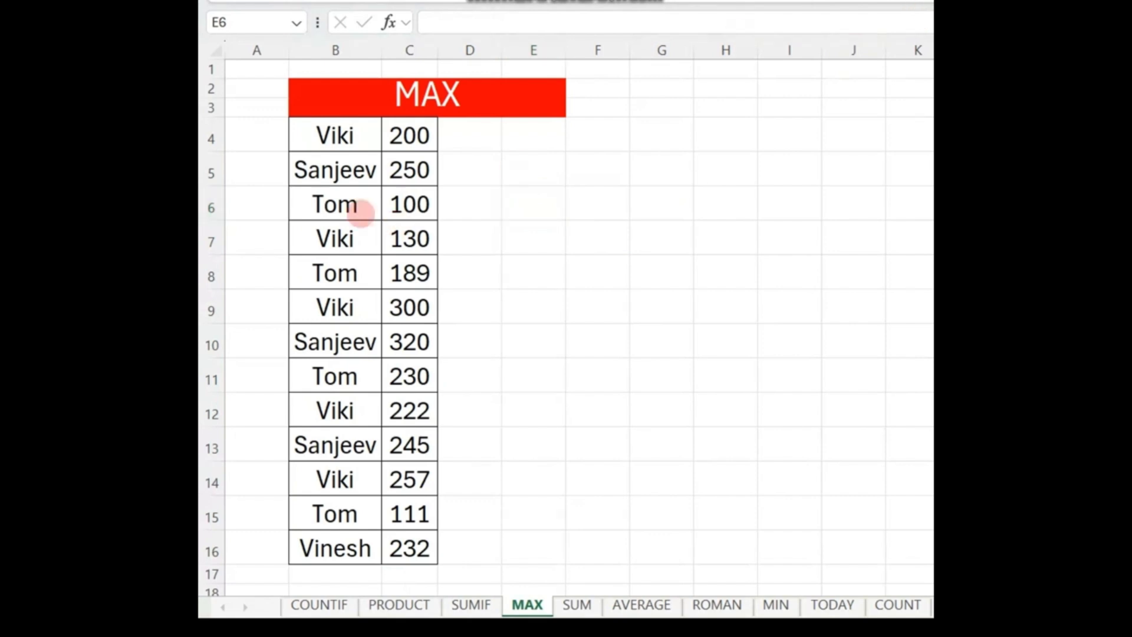
Step: Find the highest sale on the MAX sheet by entering =MAX(C4:C16) in cell E6
mouse_move(290, 116)
mouse_down()
mouse_move(450, 472)
mouse_move(453, 556)
mouse_up()
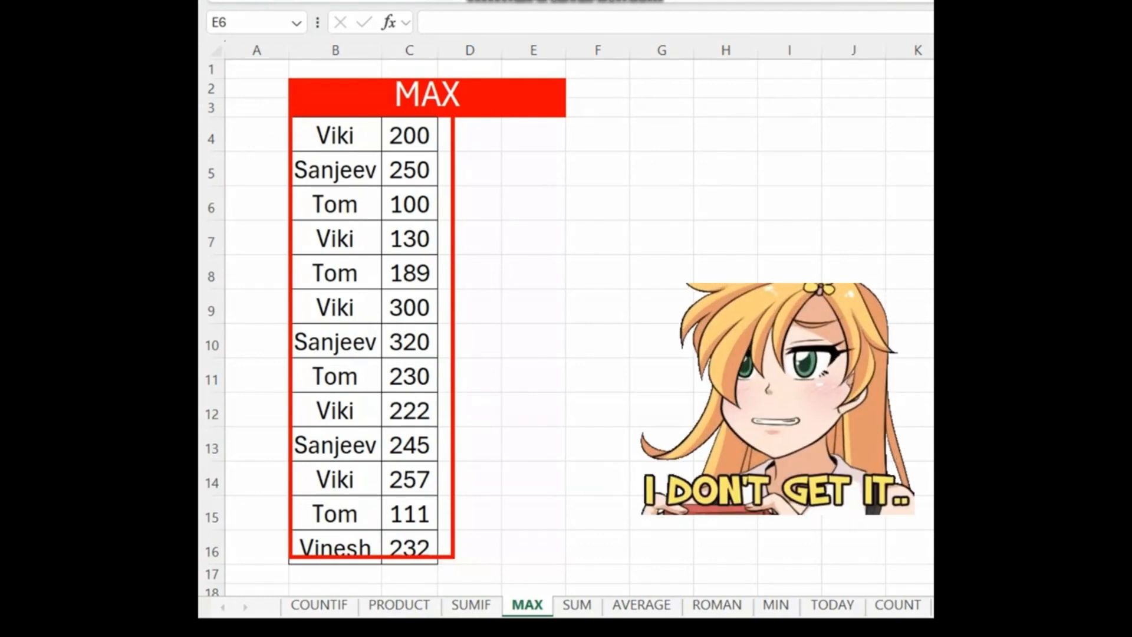
key(Escape)
click(532, 204)
text(=MAX)
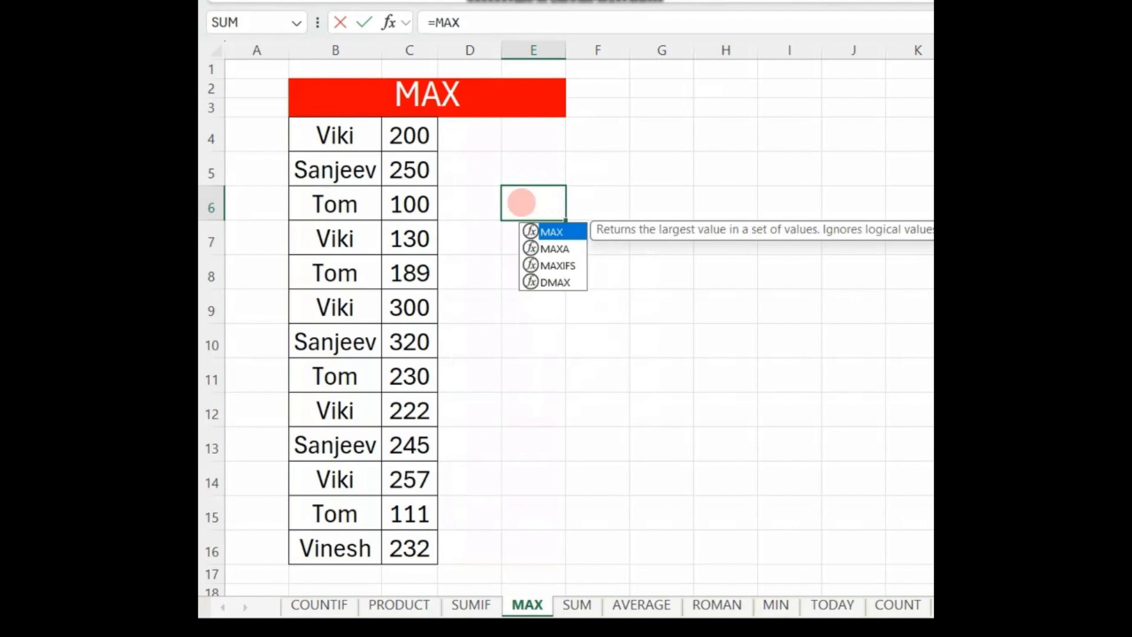
text(()
drag(413, 131, 424, 539)
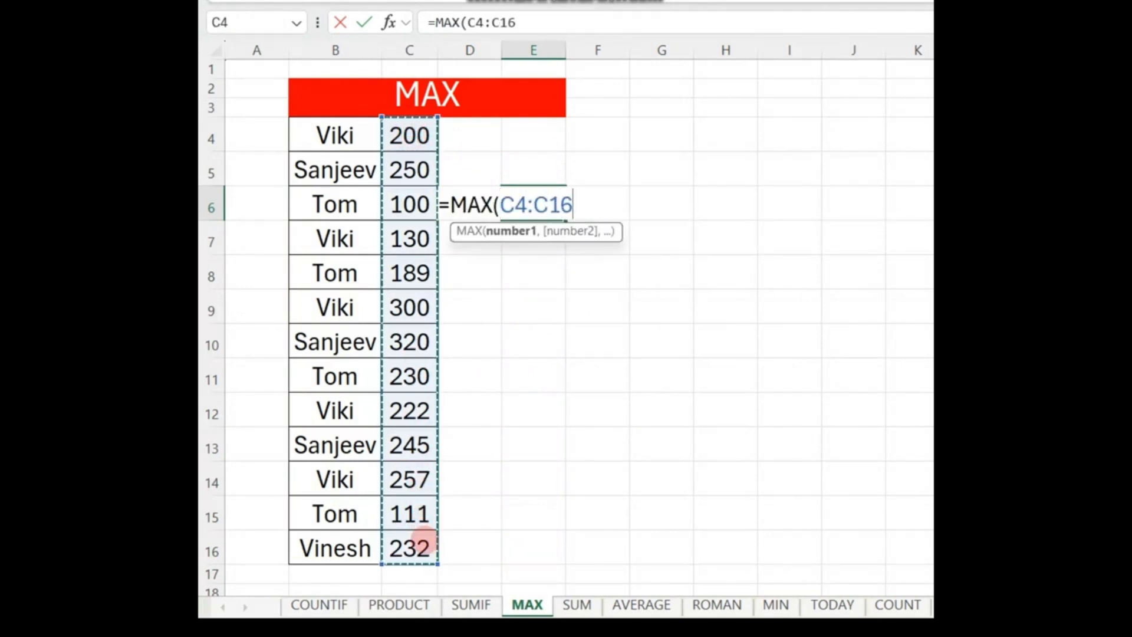
text())
key(Return)
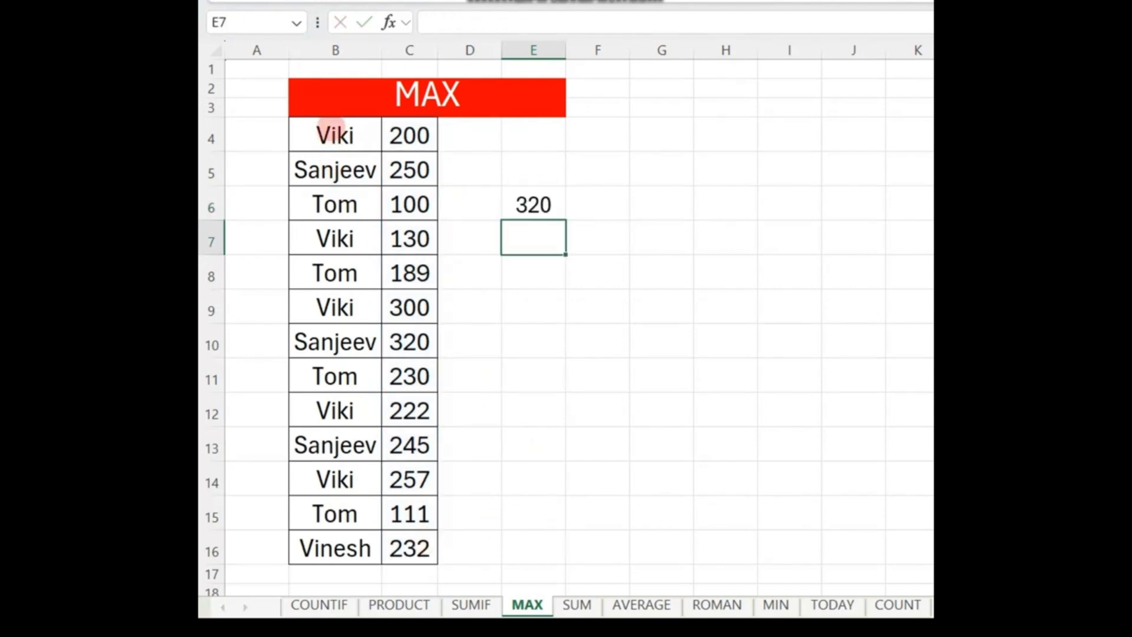
drag(417, 141, 433, 538)
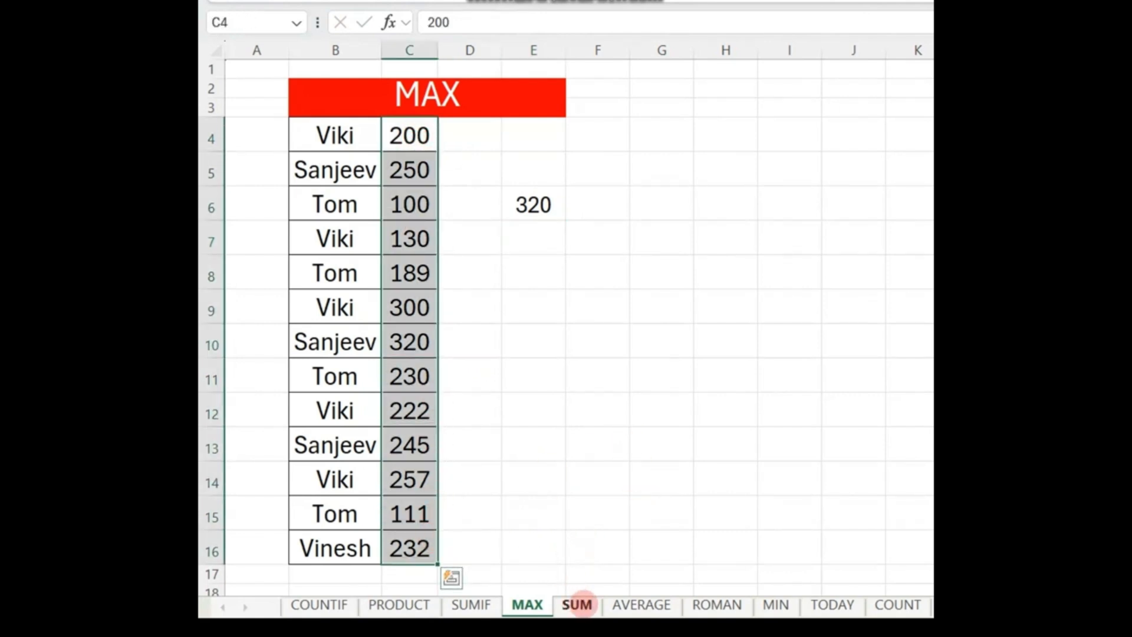
Step: Switch to the SUM sheet and temporarily outline its Name and Sale columns with red boxes
click(576, 605)
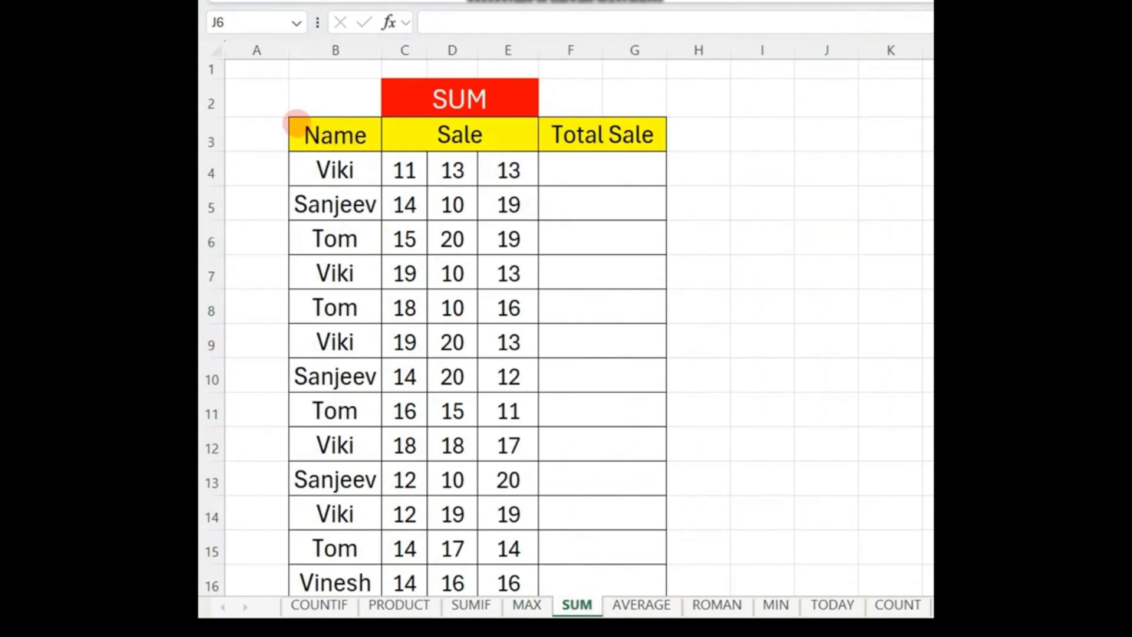
drag(284, 122, 372, 325)
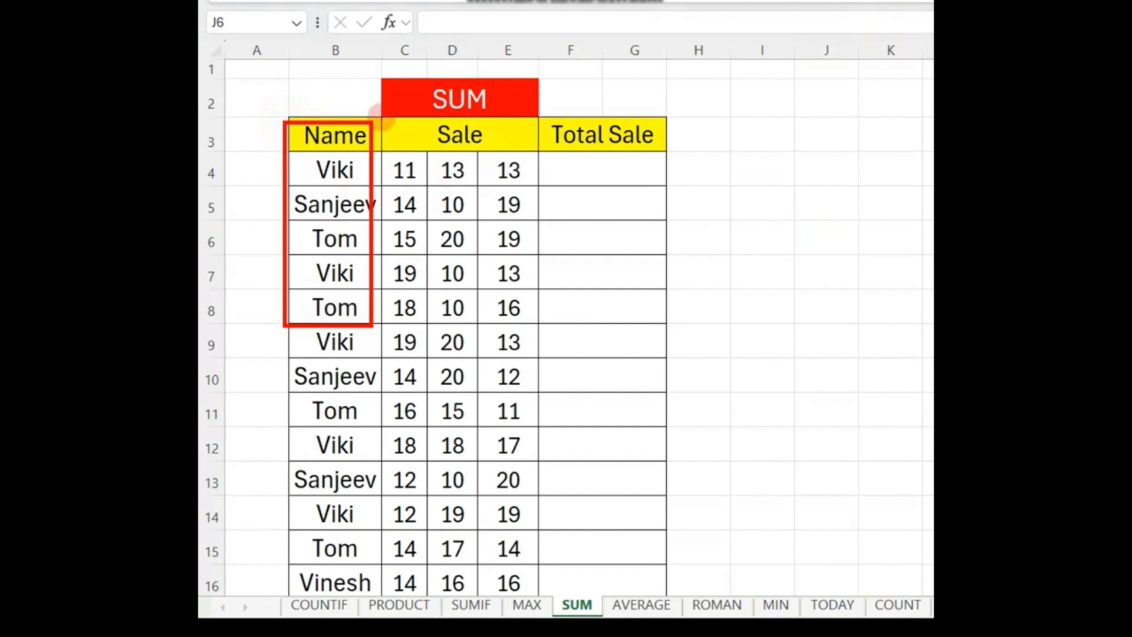
mouse_move(379, 113)
mouse_down()
mouse_move(514, 174)
mouse_move(525, 198)
mouse_up()
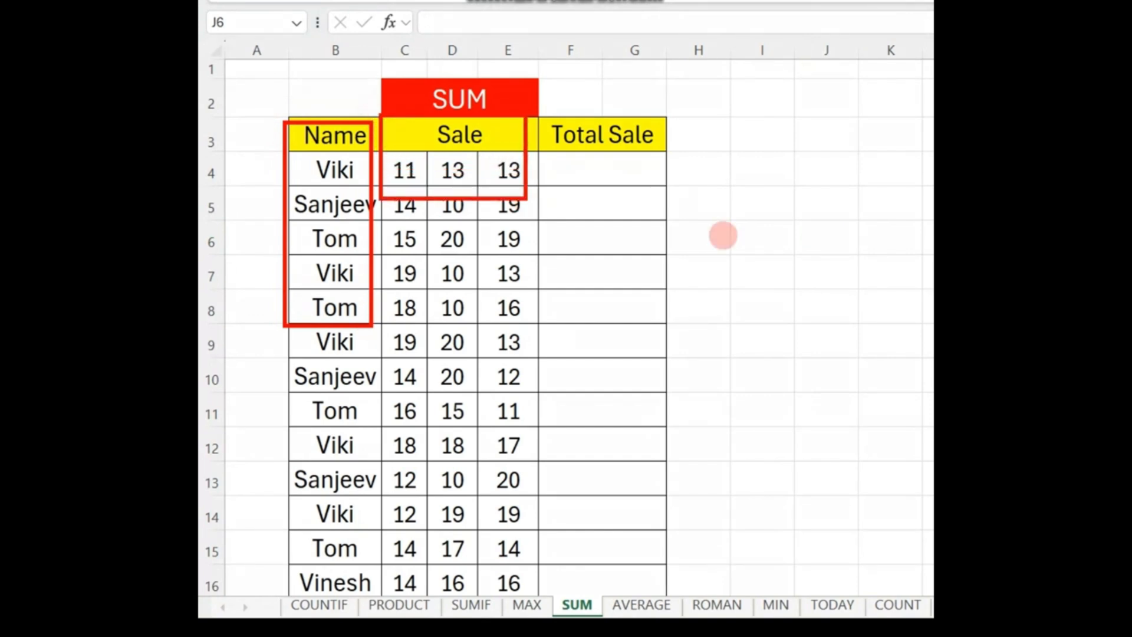
drag(293, 131, 606, 202)
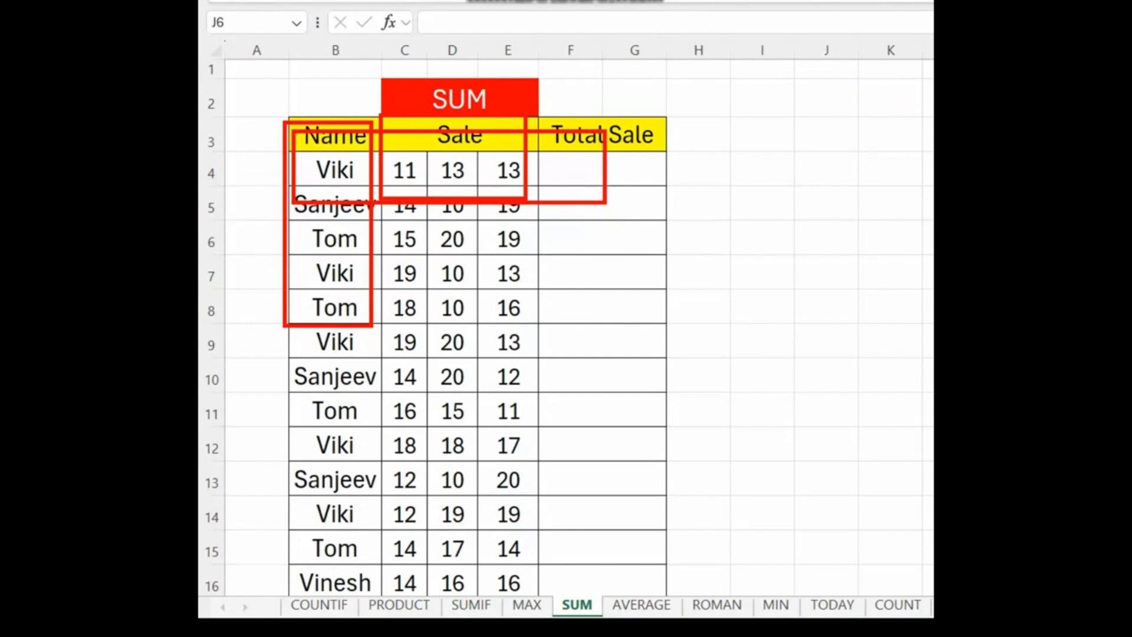
key(Escape)
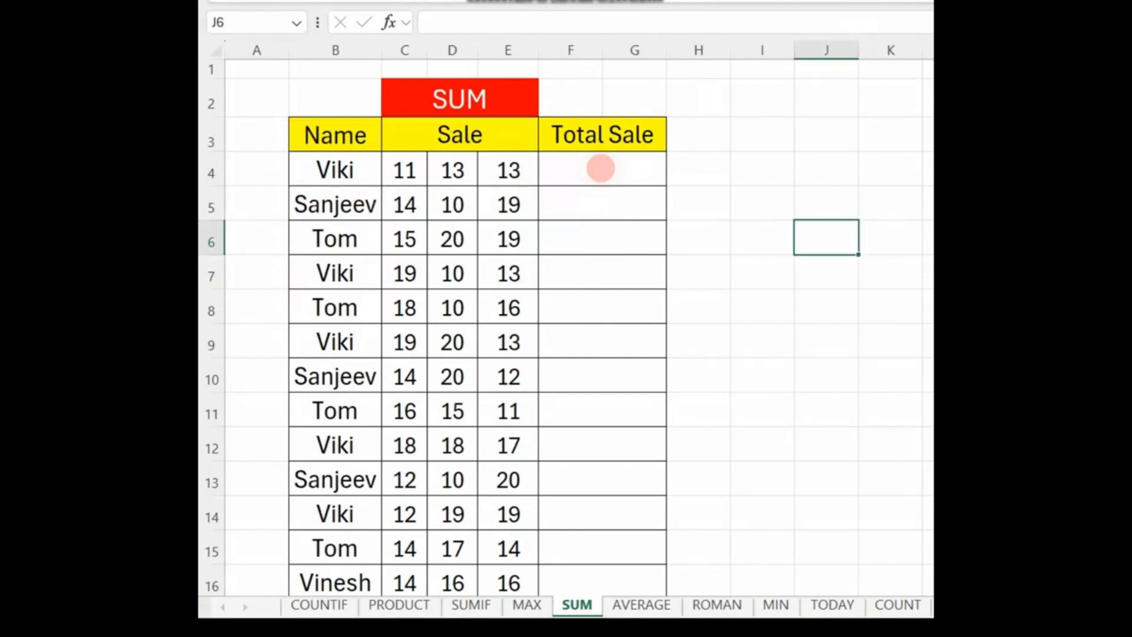
Step: Calculate the first row's Total Sale in F4 with =SUM(C4:E4) and fill the formula down through row 16
click(578, 169)
text(=)
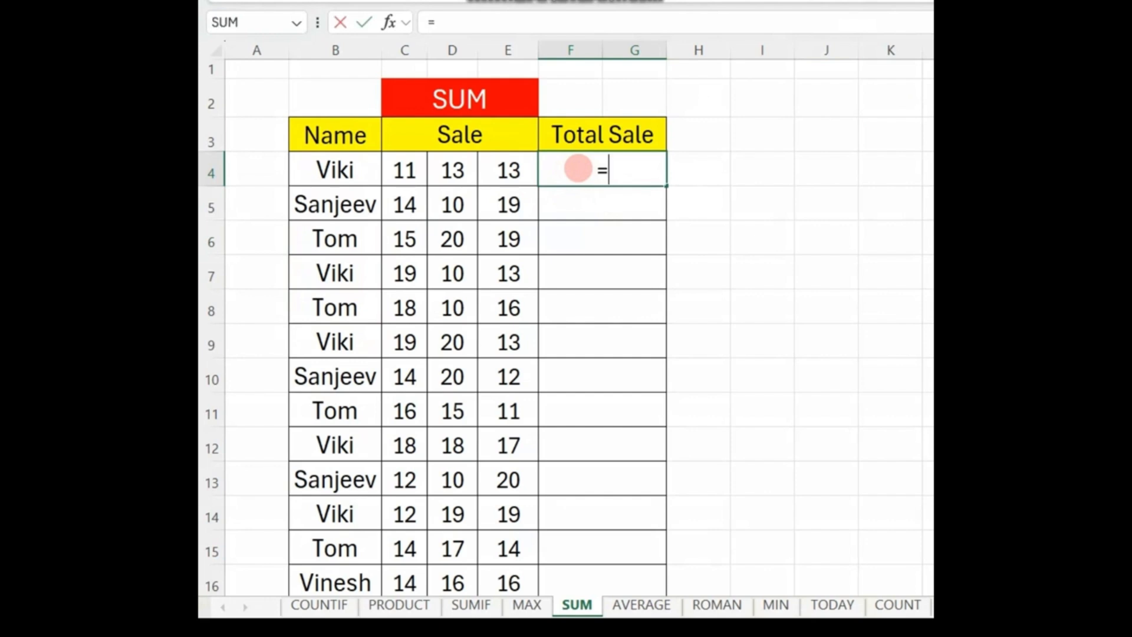
text(SUM()
drag(405, 169, 494, 170)
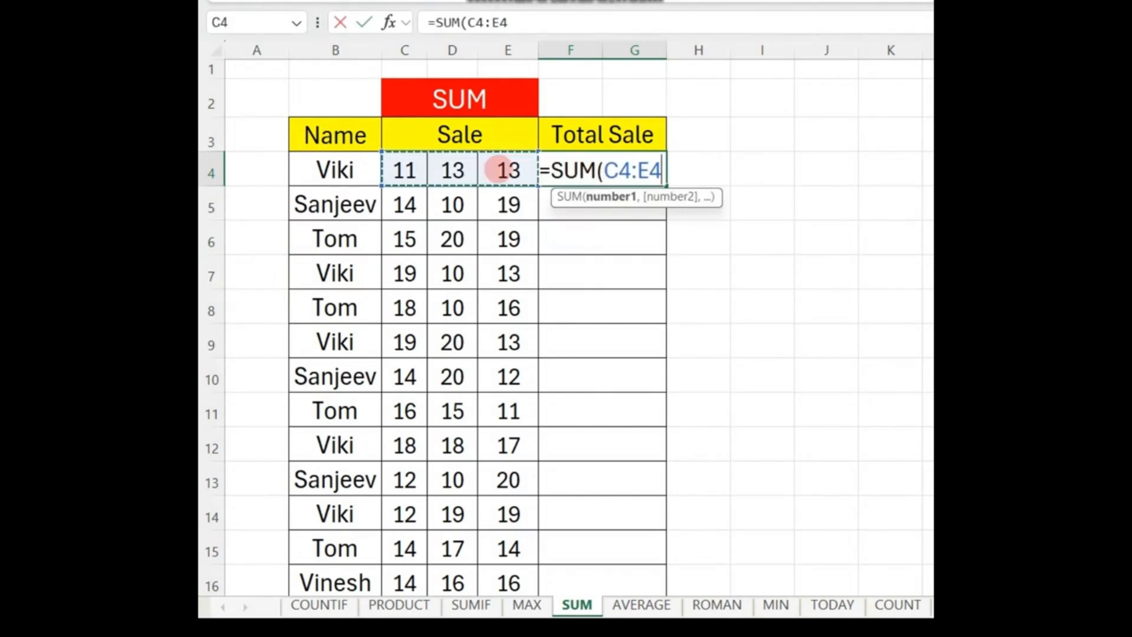
text())
key(Return)
drag(572, 165, 611, 575)
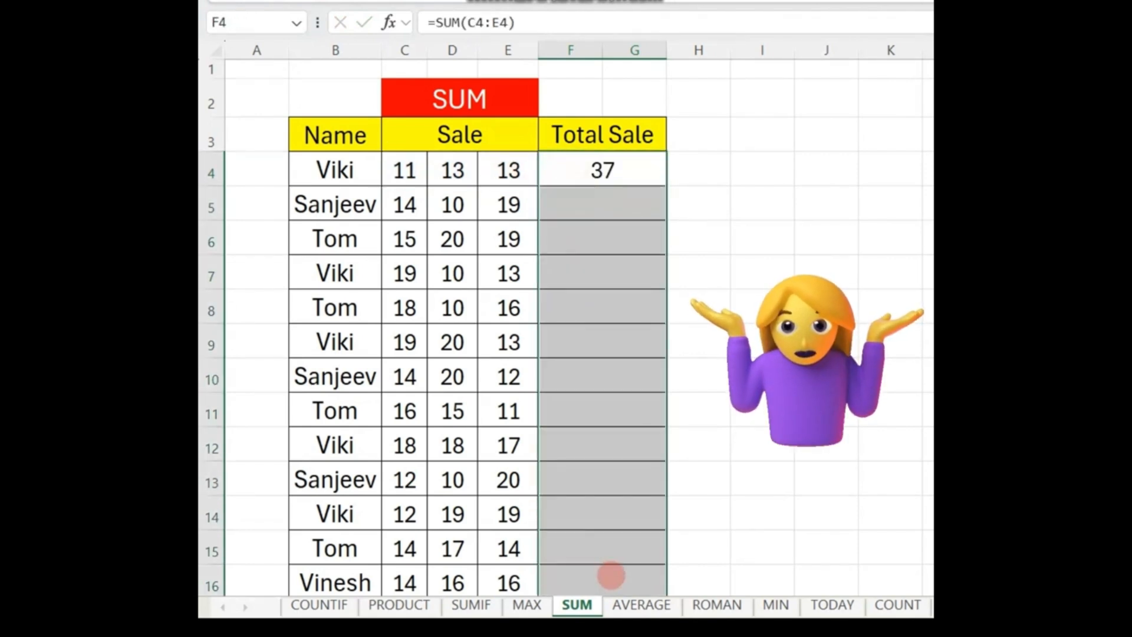
key(ctrl+d)
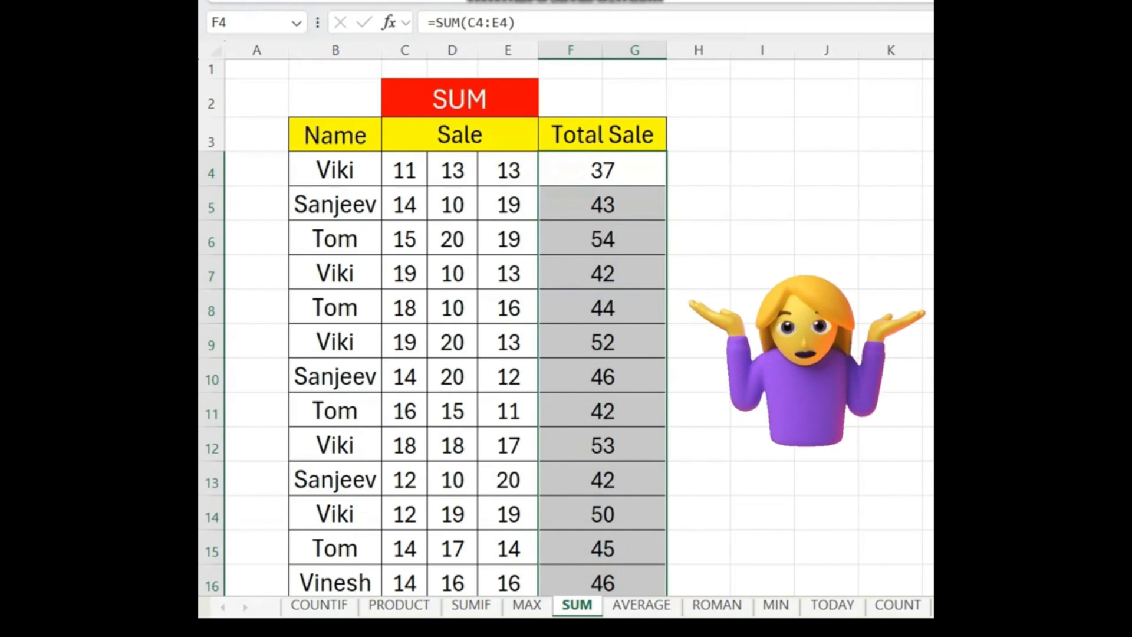
Step: Review the SUM results by temporarily boxing the Total Sale column in red and selecting its values from F4 down
click(579, 167)
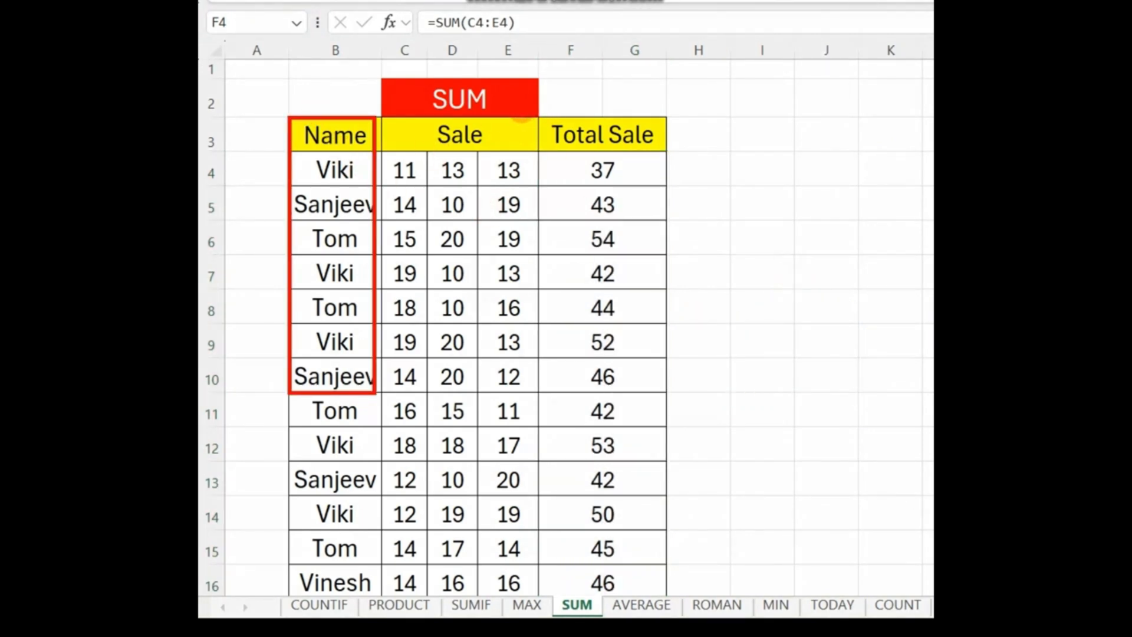
drag(534, 110, 681, 508)
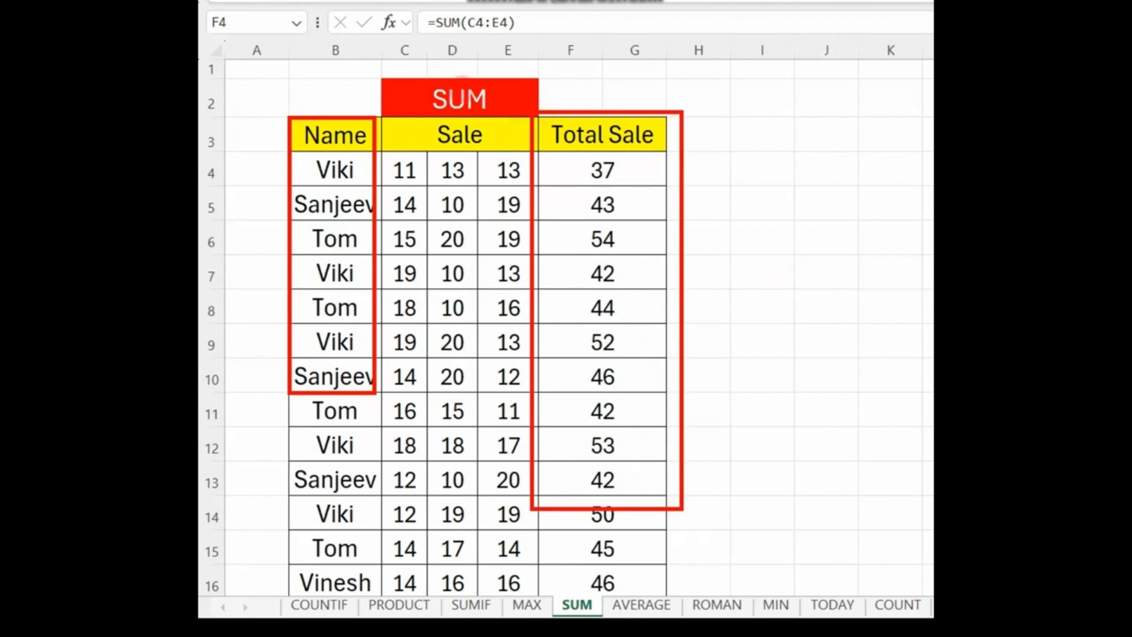
drag(387, 67, 562, 137)
key(Escape)
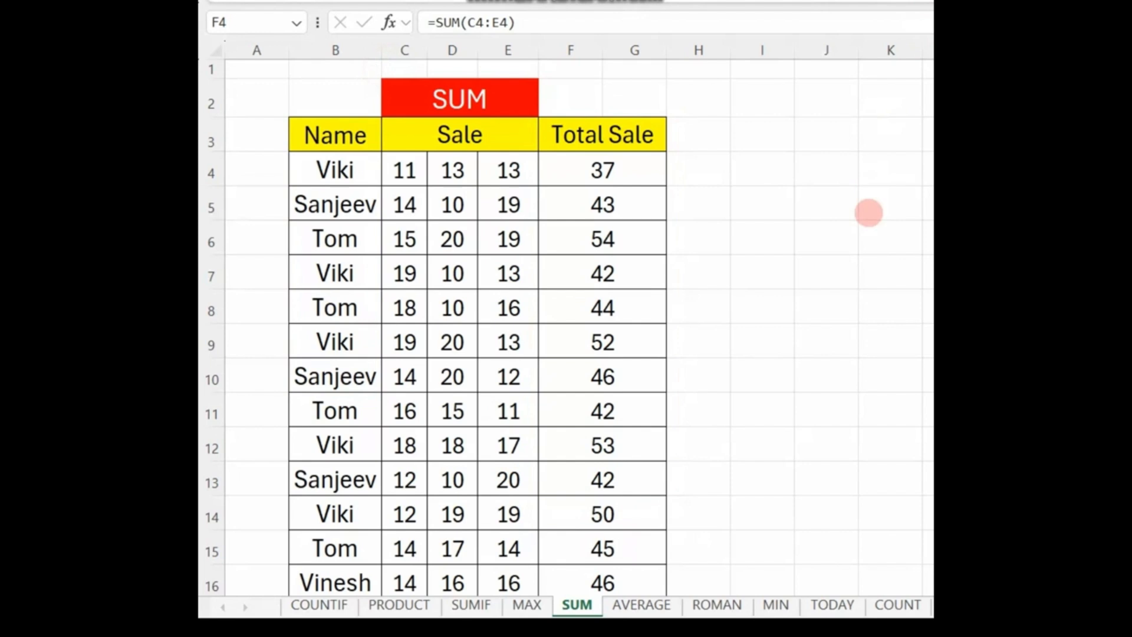
key(ctrl+shift+Down)
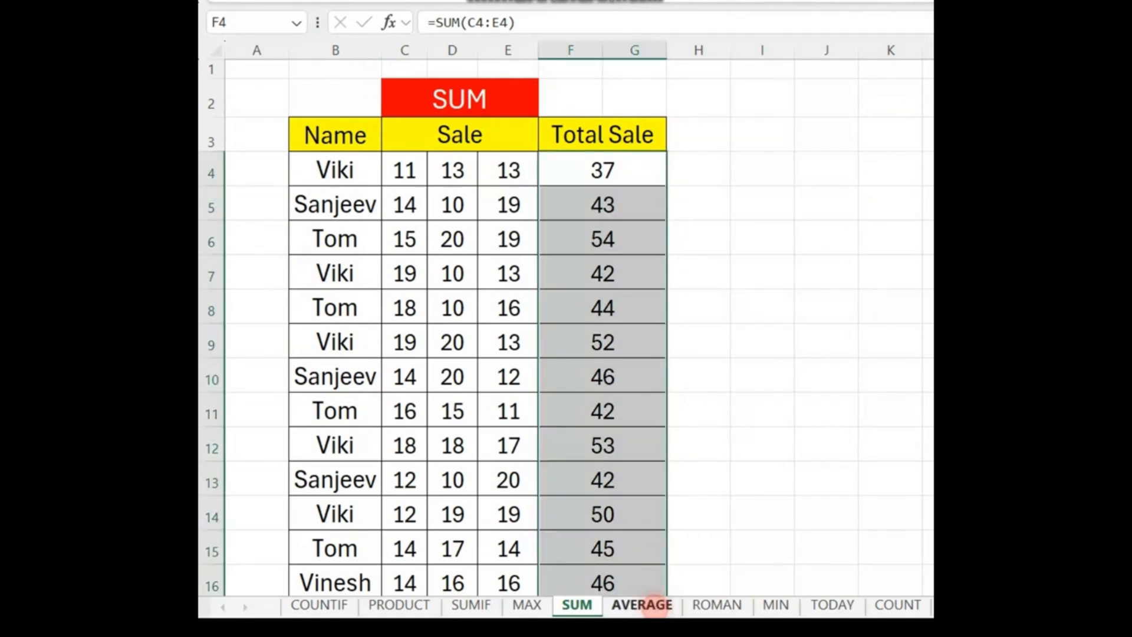
Step: Switch to the AVERAGE sheet and temporarily outline its Name and Sale columns with red boxes
click(656, 604)
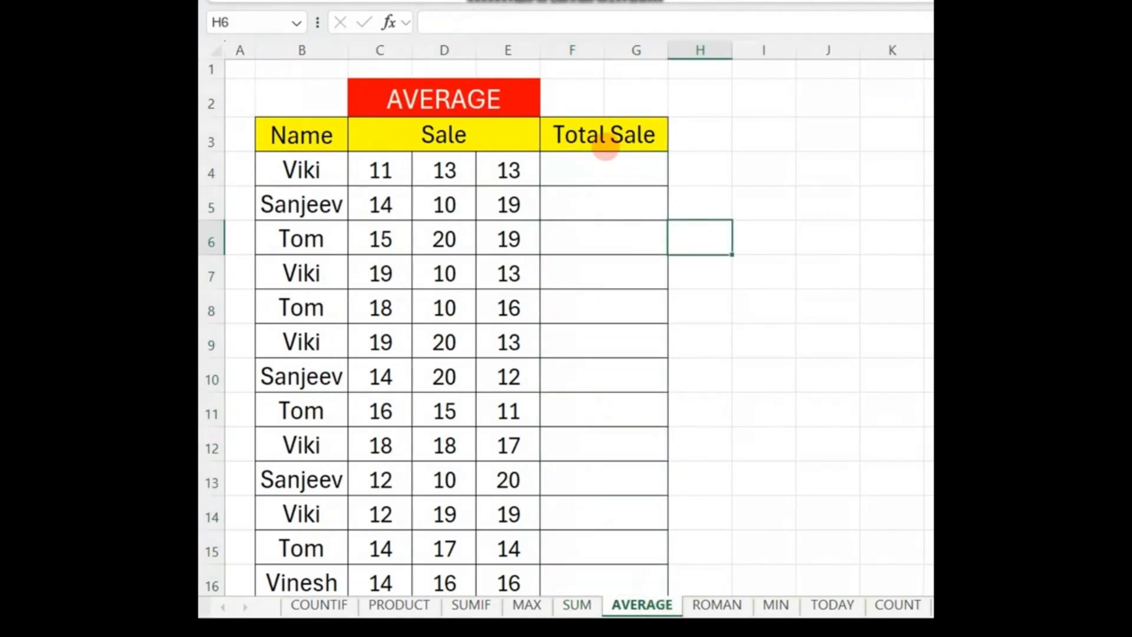
key(ctrl+2)
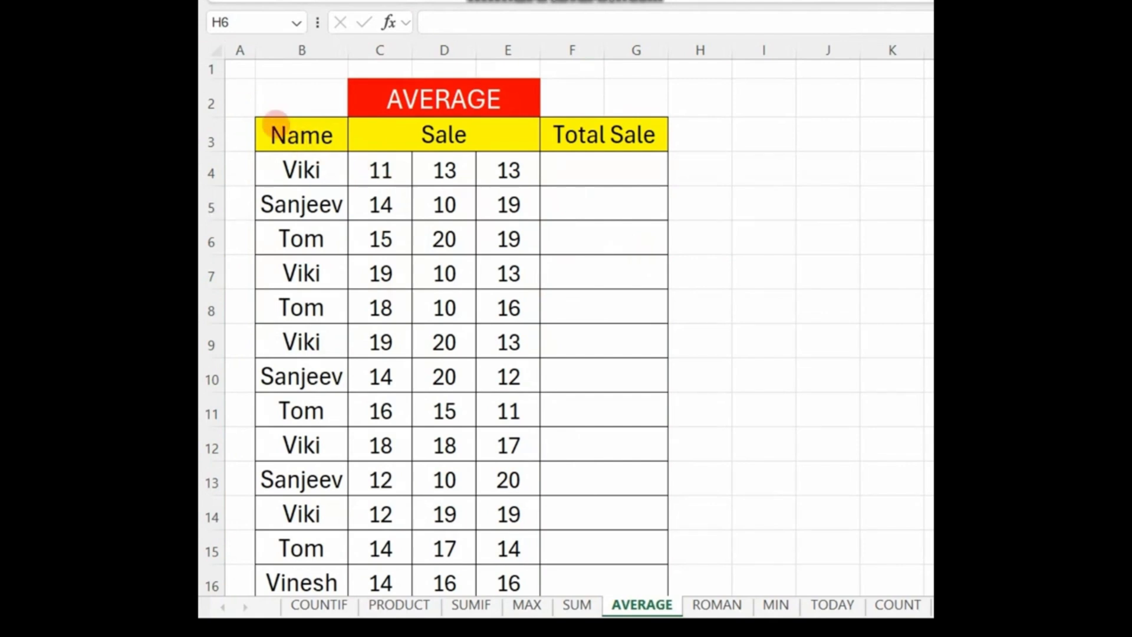
drag(259, 114, 412, 354)
drag(341, 108, 519, 364)
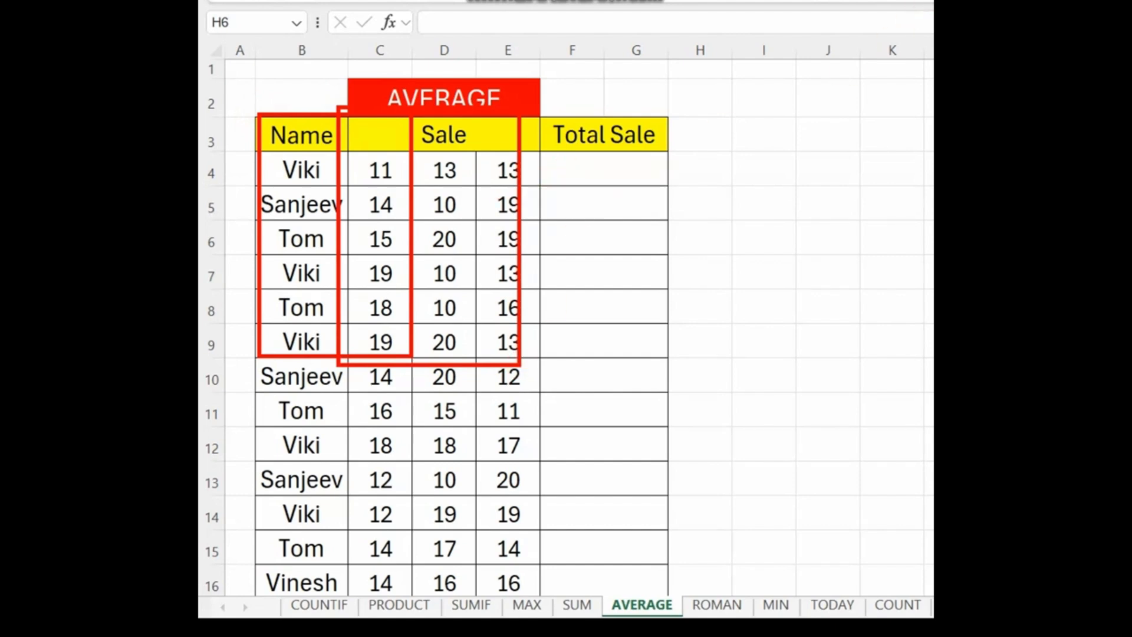
key(Escape)
Step: Average the first row's sales in F4 with =AVERAGE(C4:E4) and fill the formula down the Total Sale column through row 16
click(603, 172)
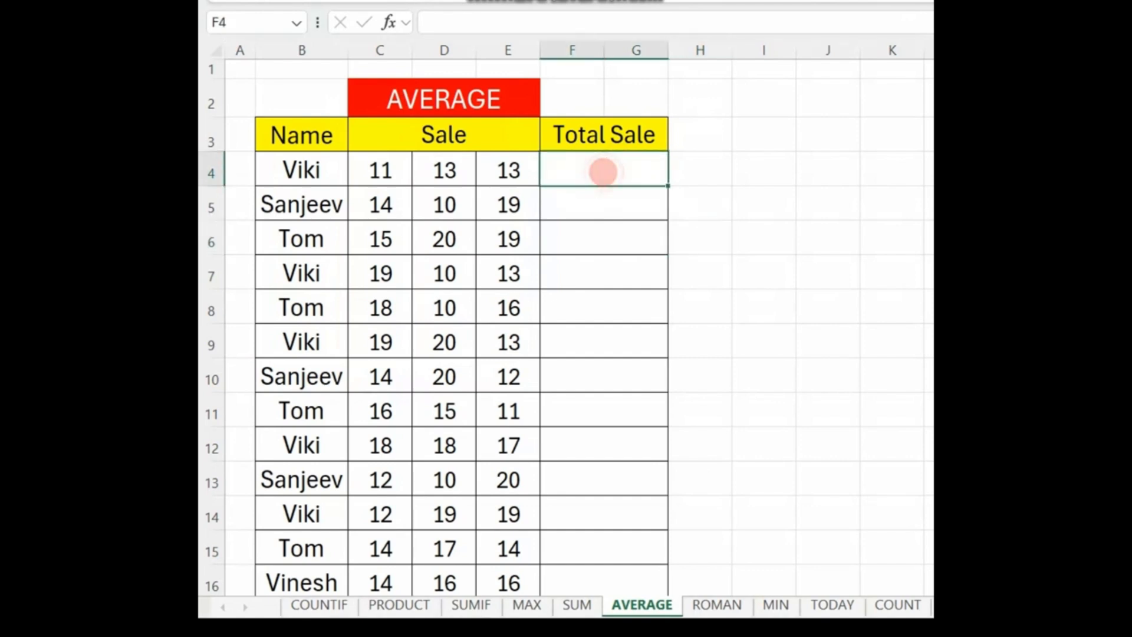
text(=AVER)
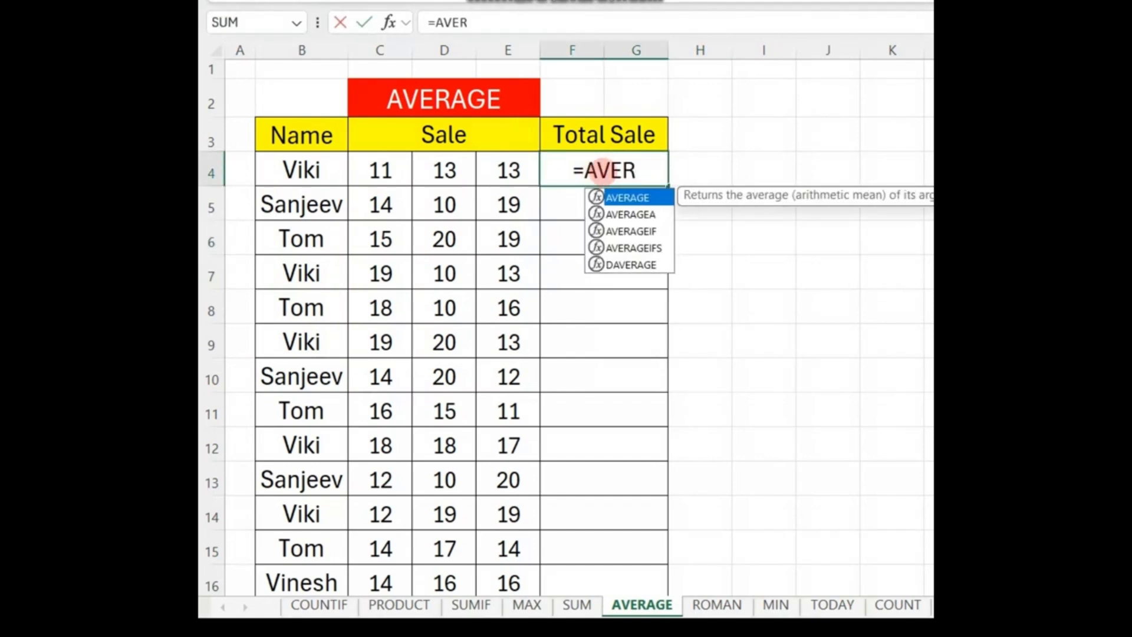
key(Tab)
drag(378, 171, 498, 171)
text())
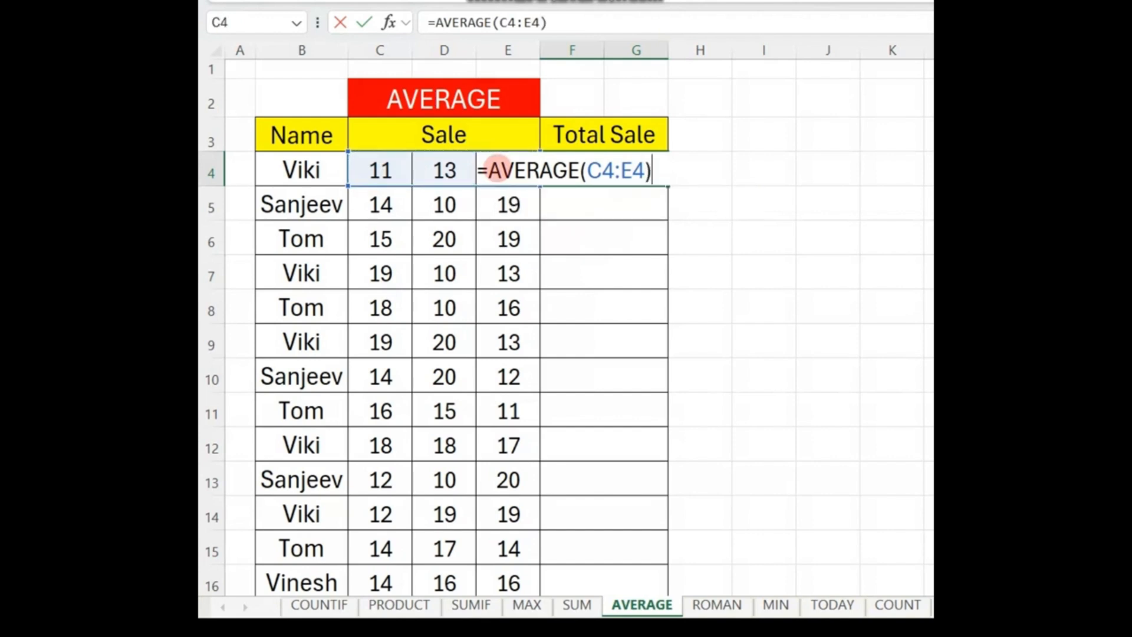
key(Return)
drag(607, 158, 602, 577)
key(ctrl+d)
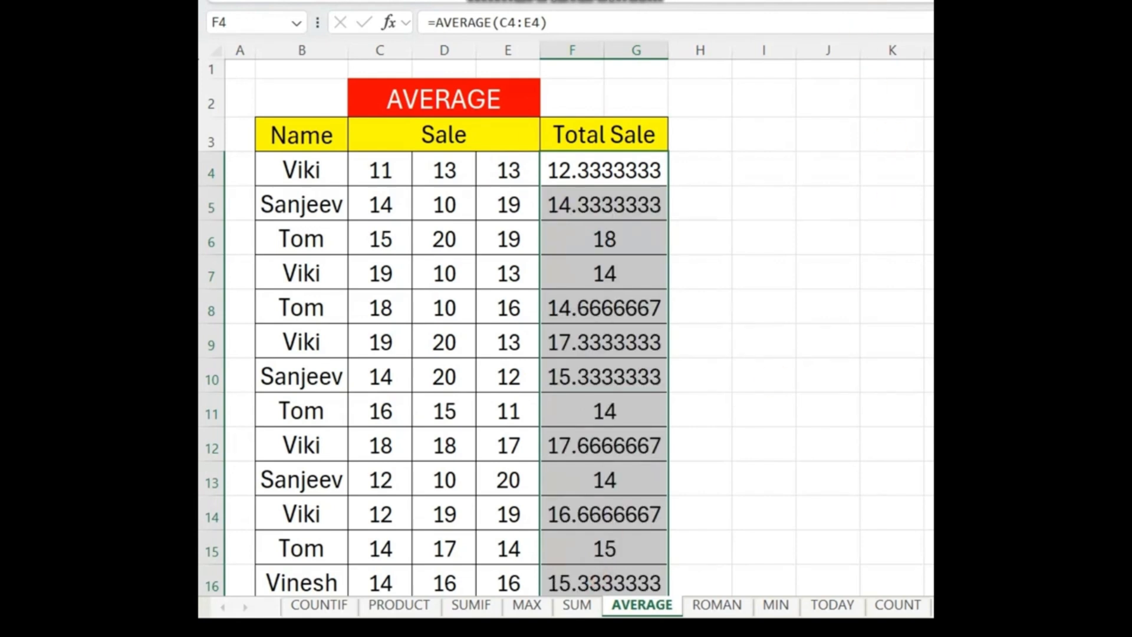
Step: Review the averages by temporarily outlining the Total Sale and Name columns with red boxes
drag(534, 112, 682, 584)
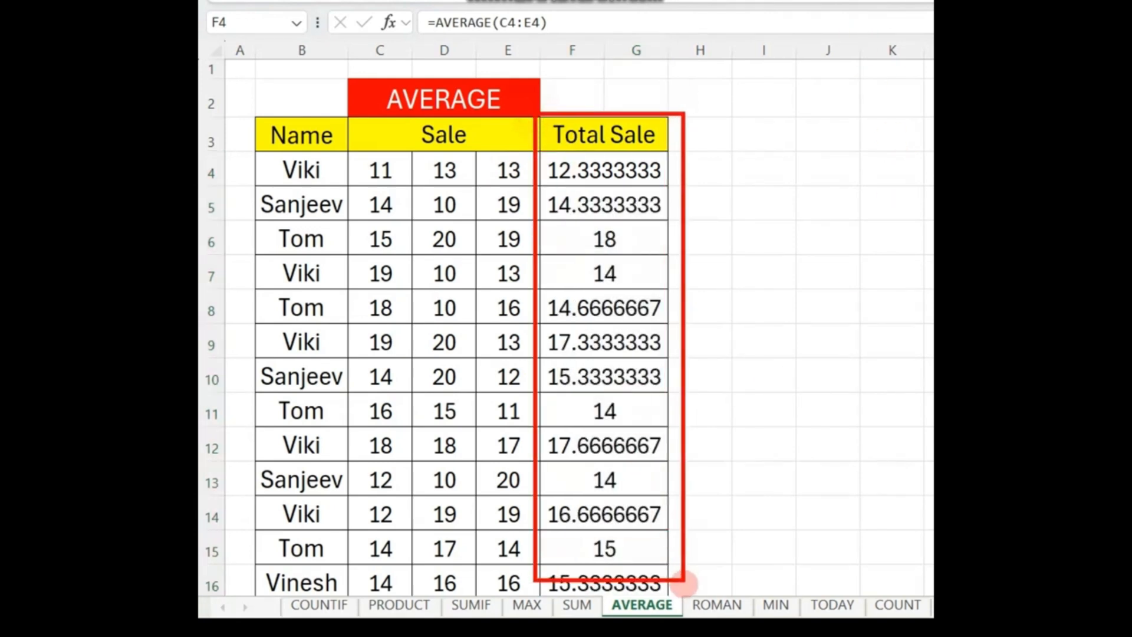
mouse_move(252, 104)
mouse_down()
mouse_move(366, 432)
mouse_move(384, 534)
mouse_up()
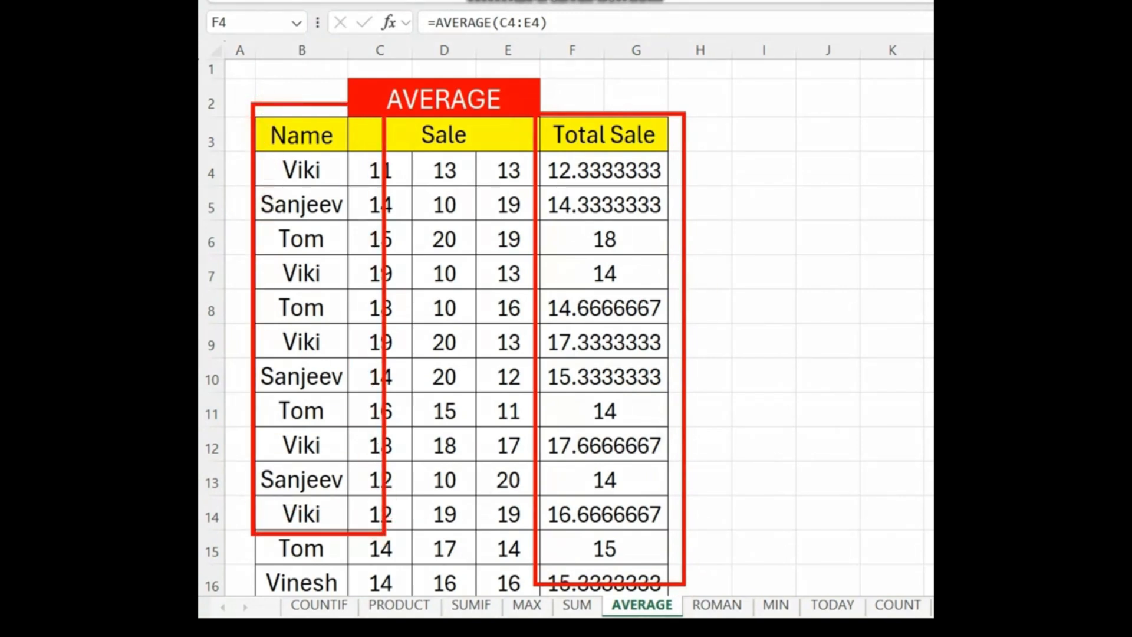
key(Escape)
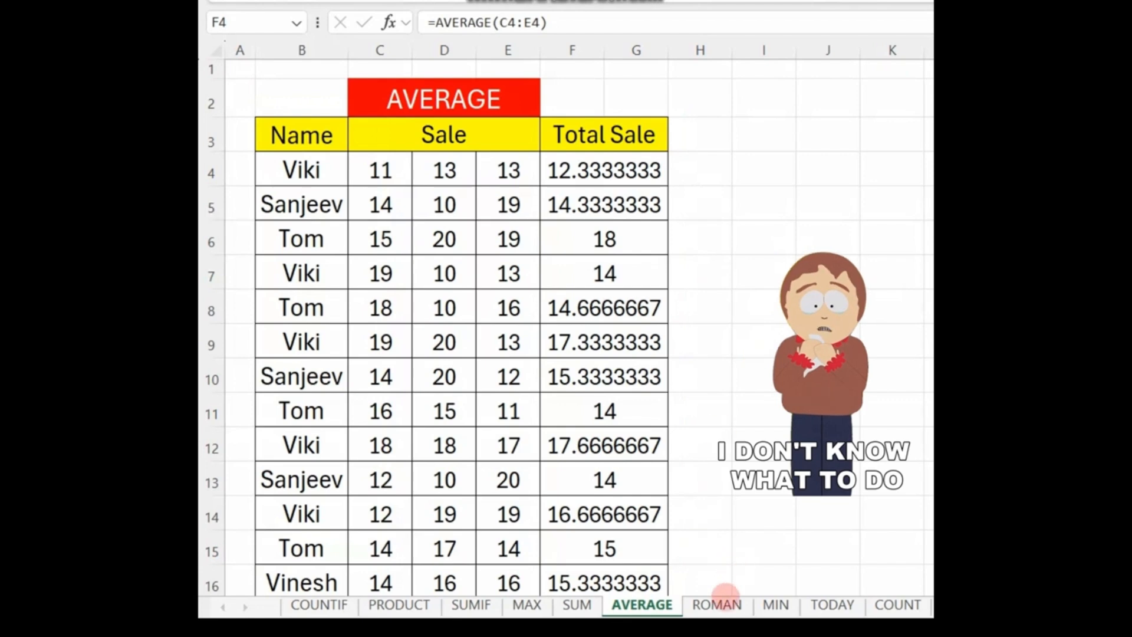
Step: Switch to the ROMAN sheet, select only cell E4 and temporarily outline the Name and SALE columns in red
click(717, 603)
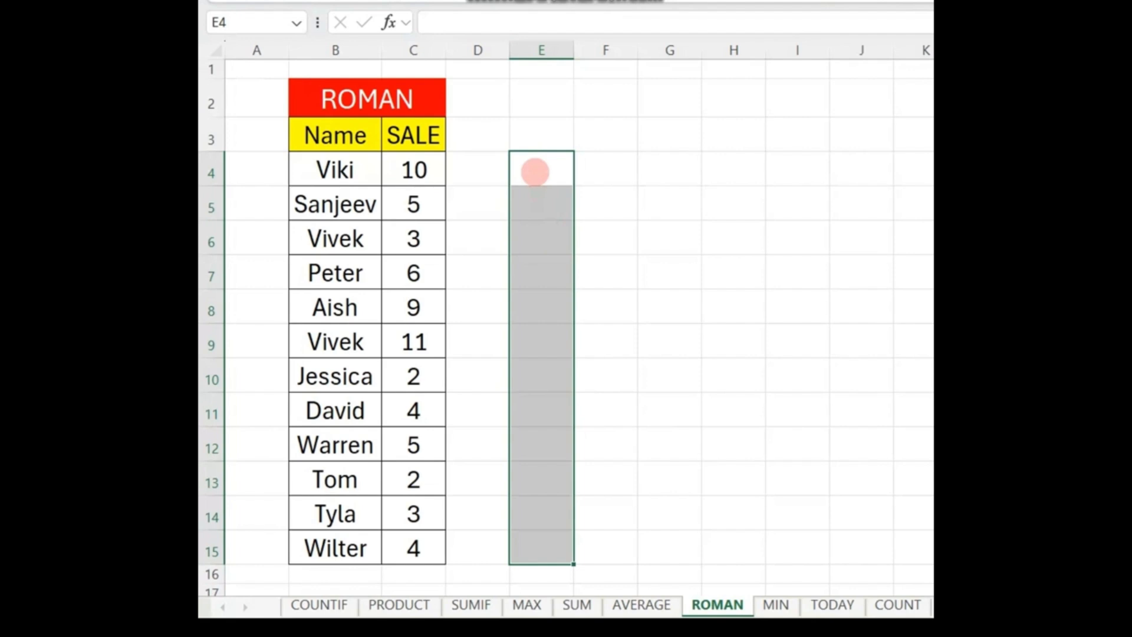
click(535, 172)
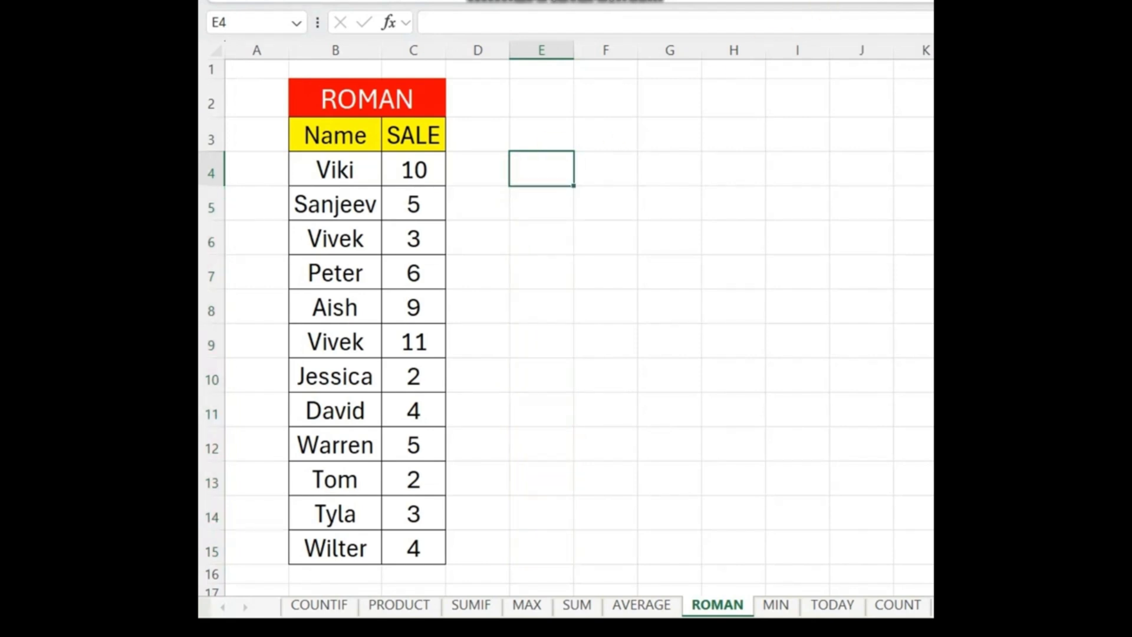
drag(294, 117, 398, 311)
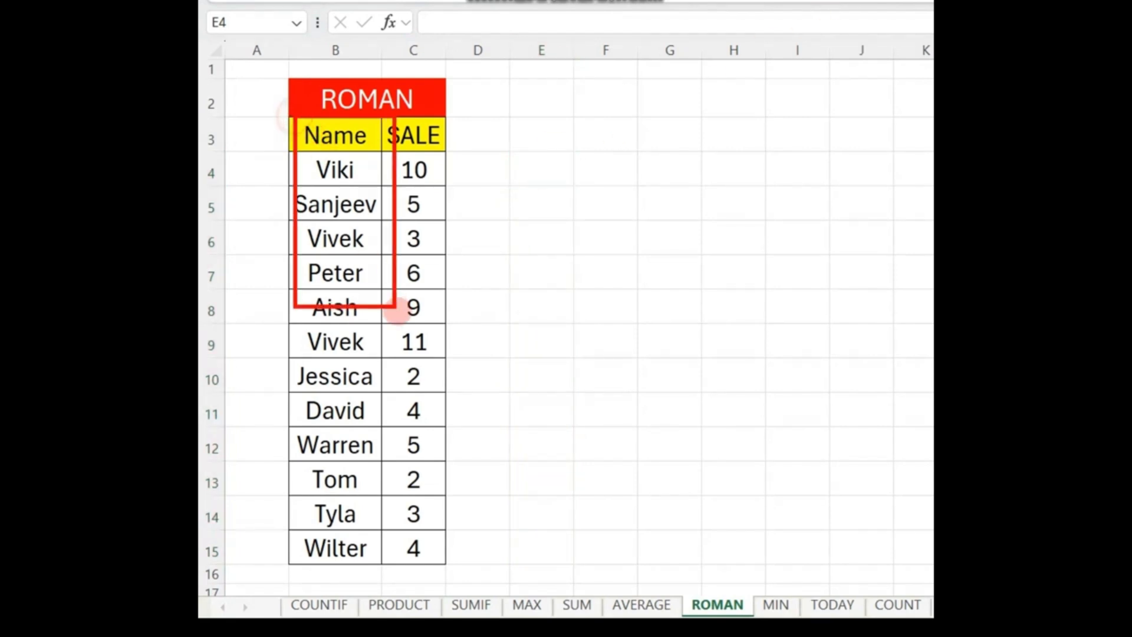
drag(380, 114, 452, 299)
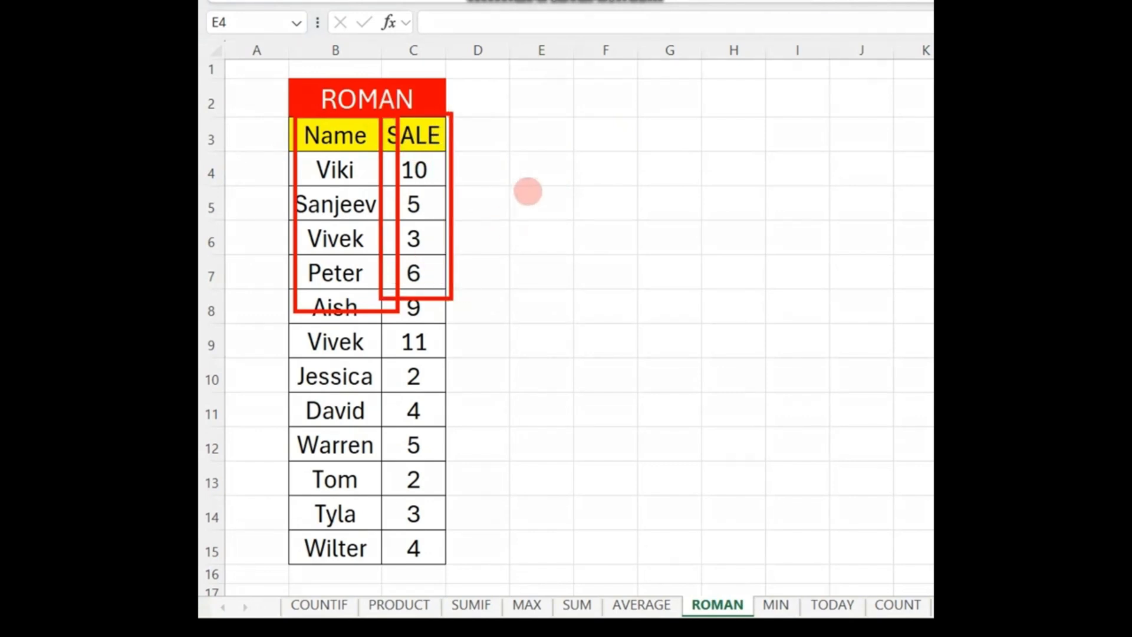
key(Escape)
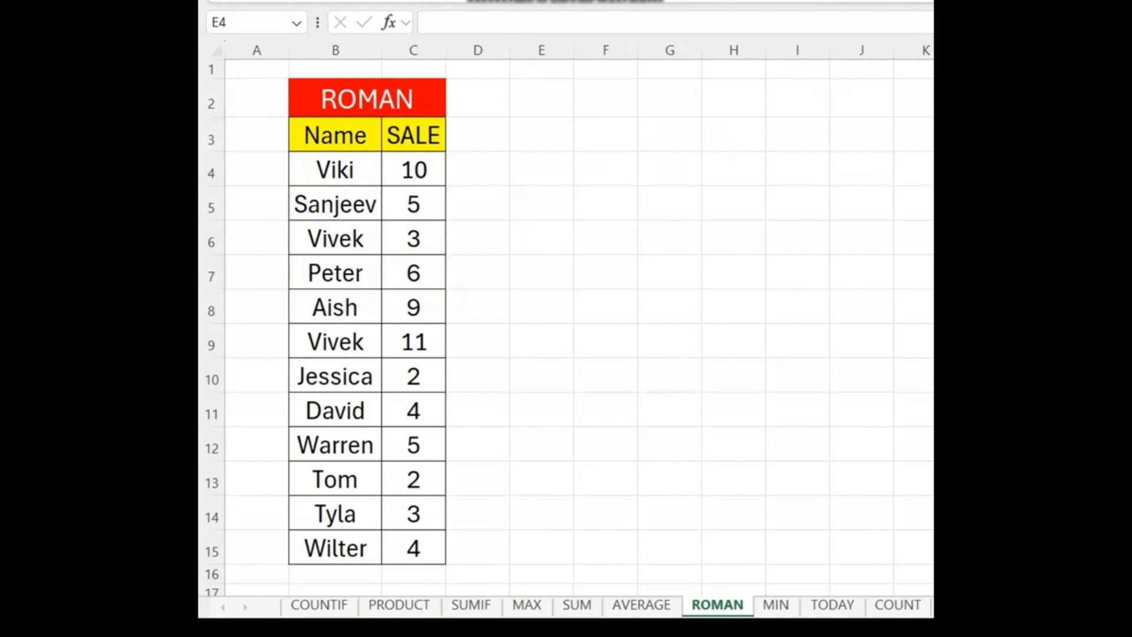
Step: Convert the SALE values to Roman numerals from E4 down with =ROMAN(C4:C15)
click(539, 164)
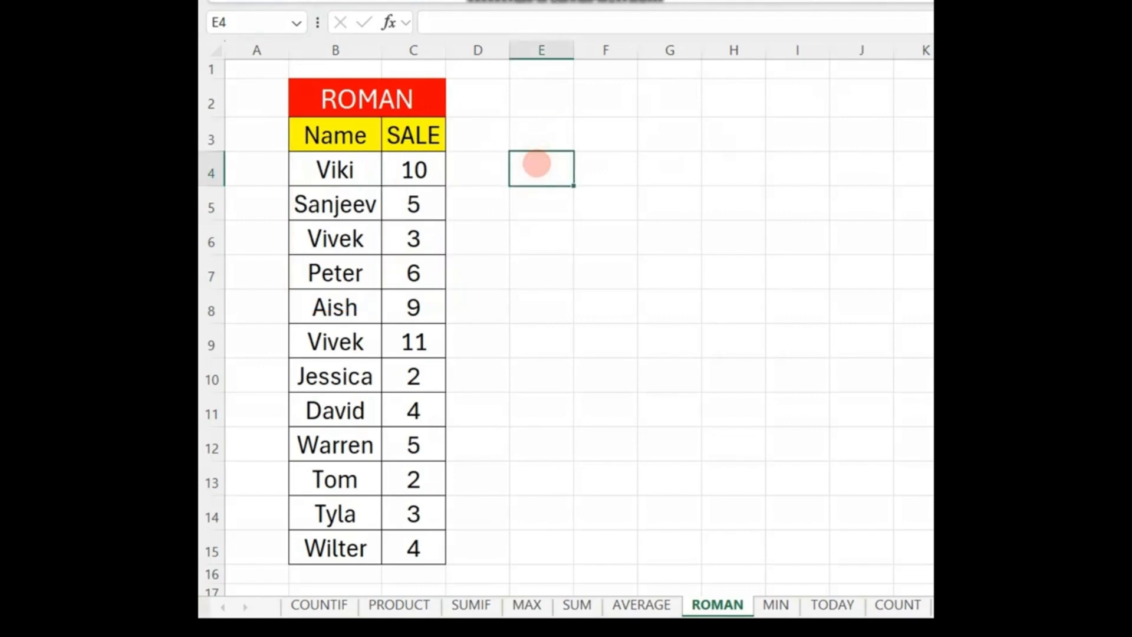
text(=ROM)
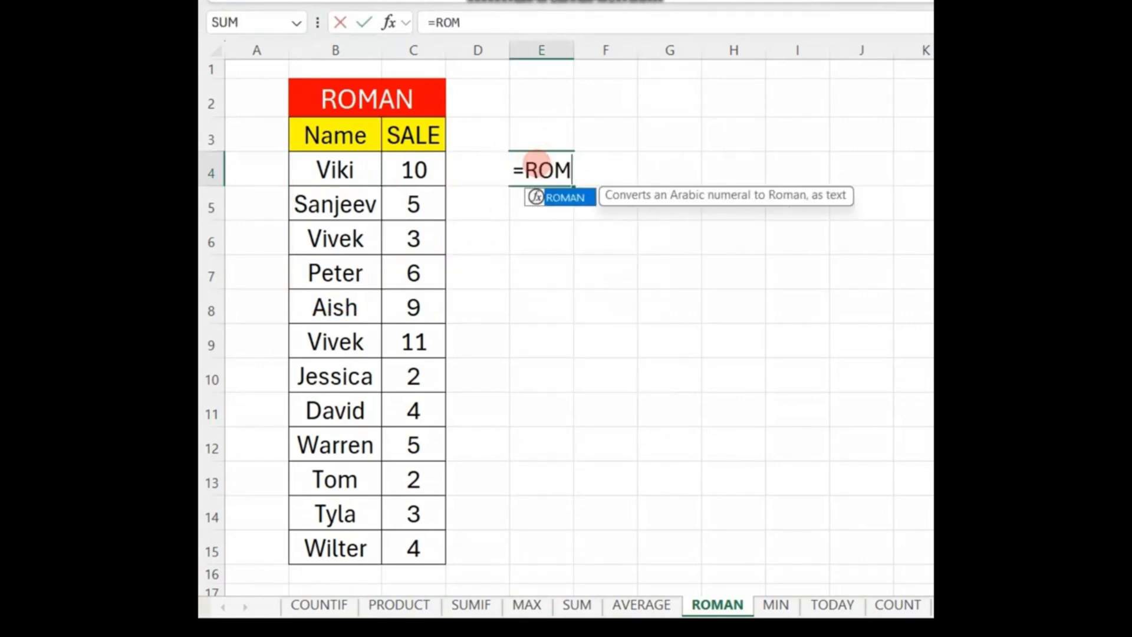
text(AN()
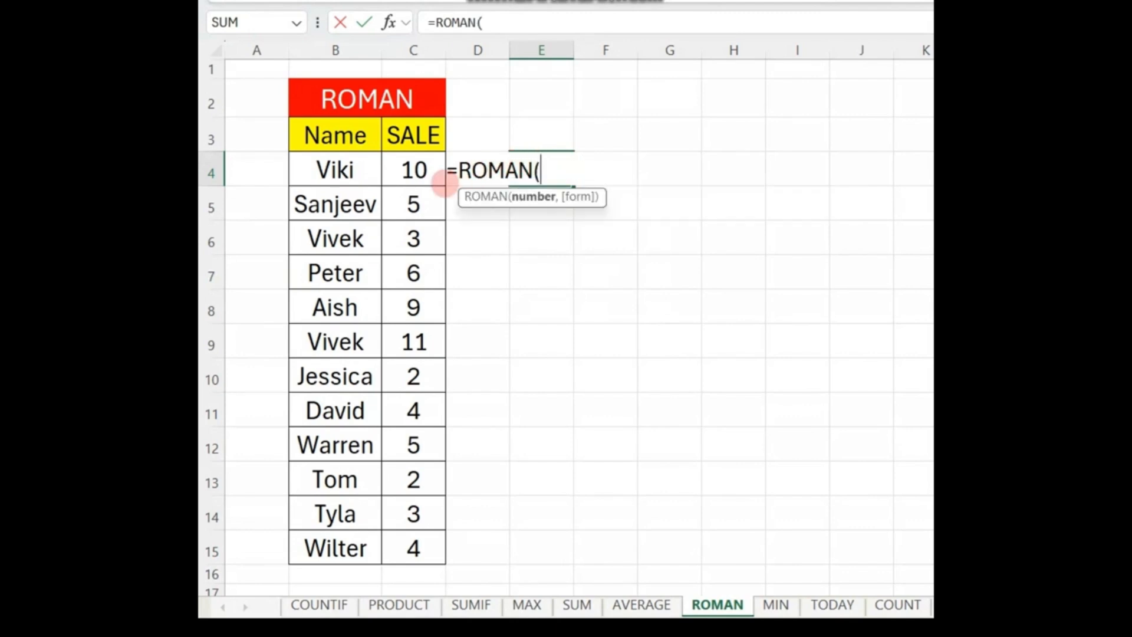
drag(419, 168, 435, 537)
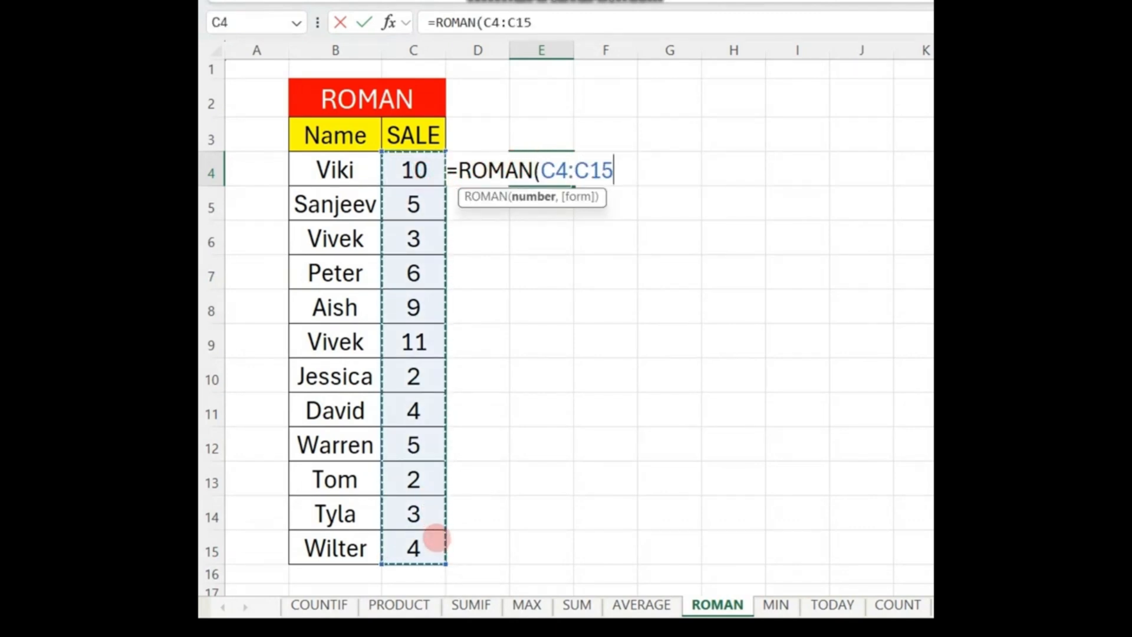
text())
key(Return)
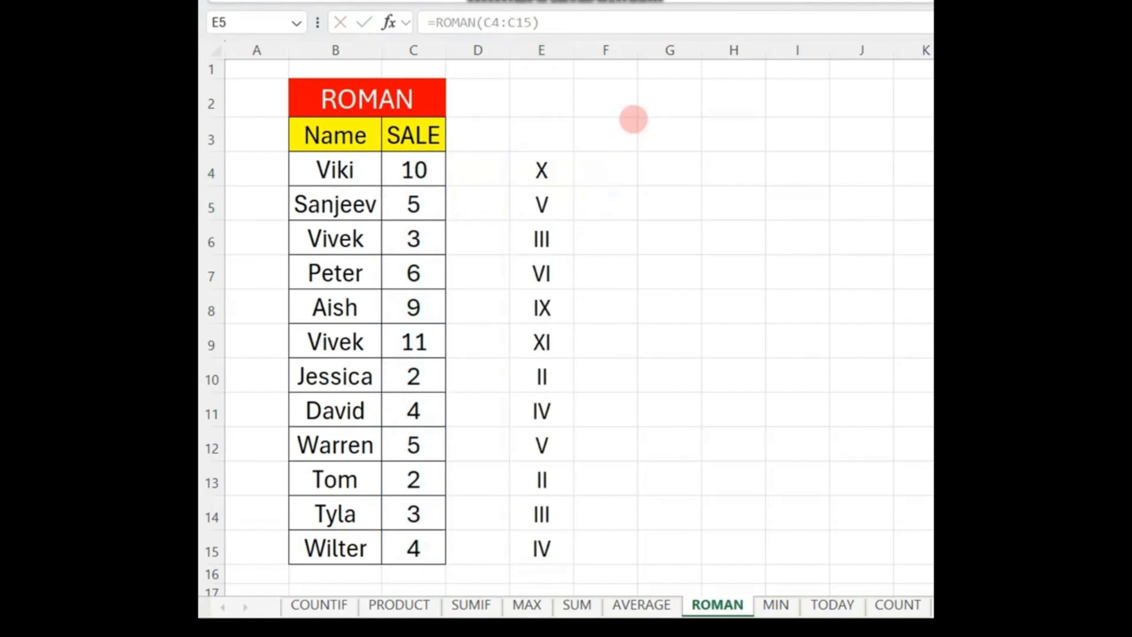
Step: Compare the SALE column with the Roman numerals in column E by temporarily outlining both in red
mouse_move(379, 119)
mouse_down()
mouse_move(432, 308)
mouse_move(459, 493)
mouse_up()
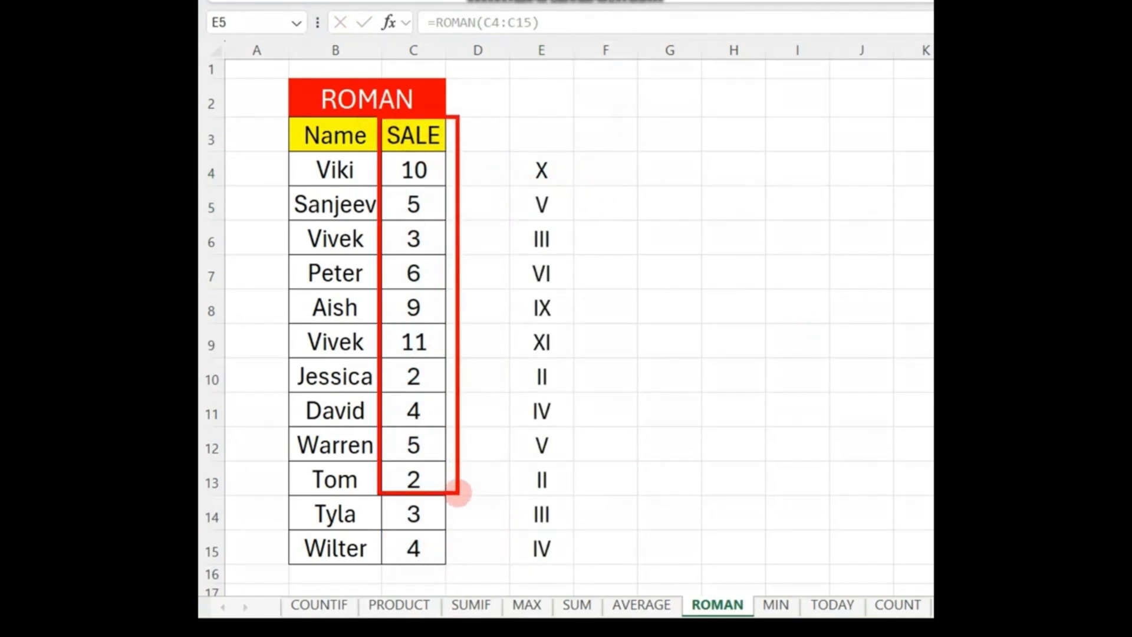
mouse_move(502, 115)
mouse_down()
mouse_move(589, 585)
mouse_move(645, 558)
mouse_up()
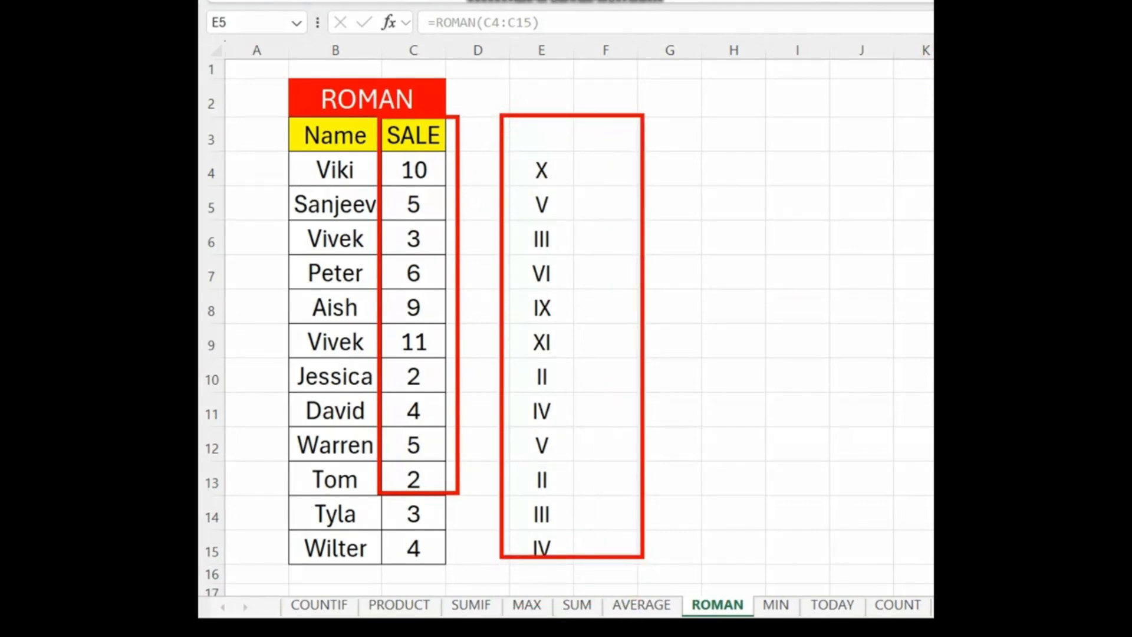
key(Escape)
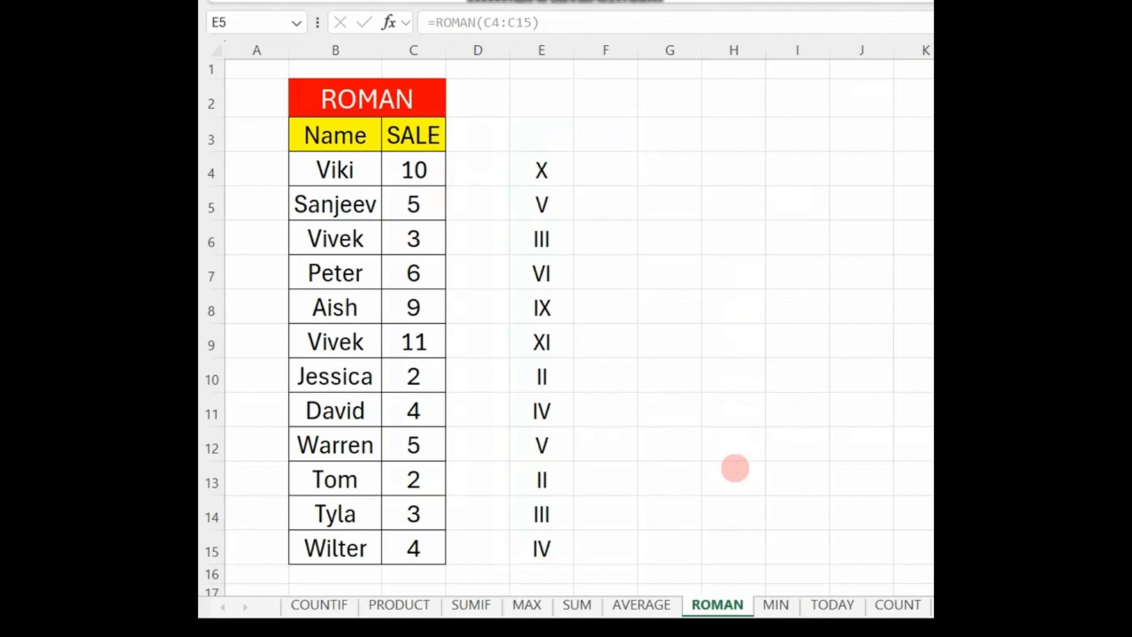
Step: Switch to the MIN sheet and return the smallest value of the table in E6 with =MIN(C4:C16)
click(778, 605)
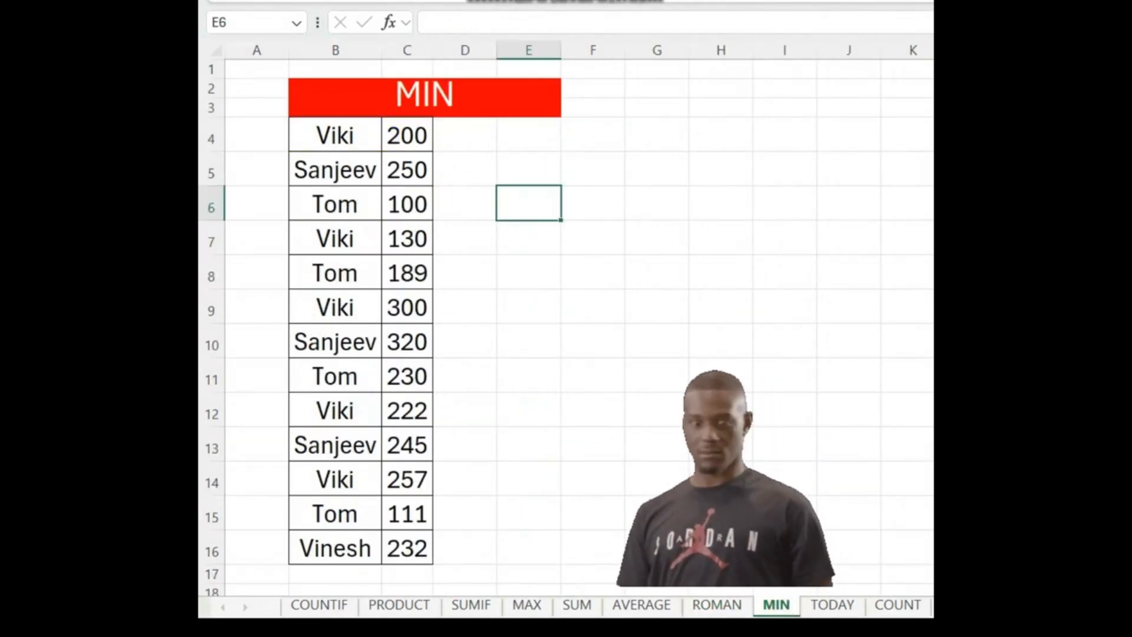
drag(295, 118, 453, 541)
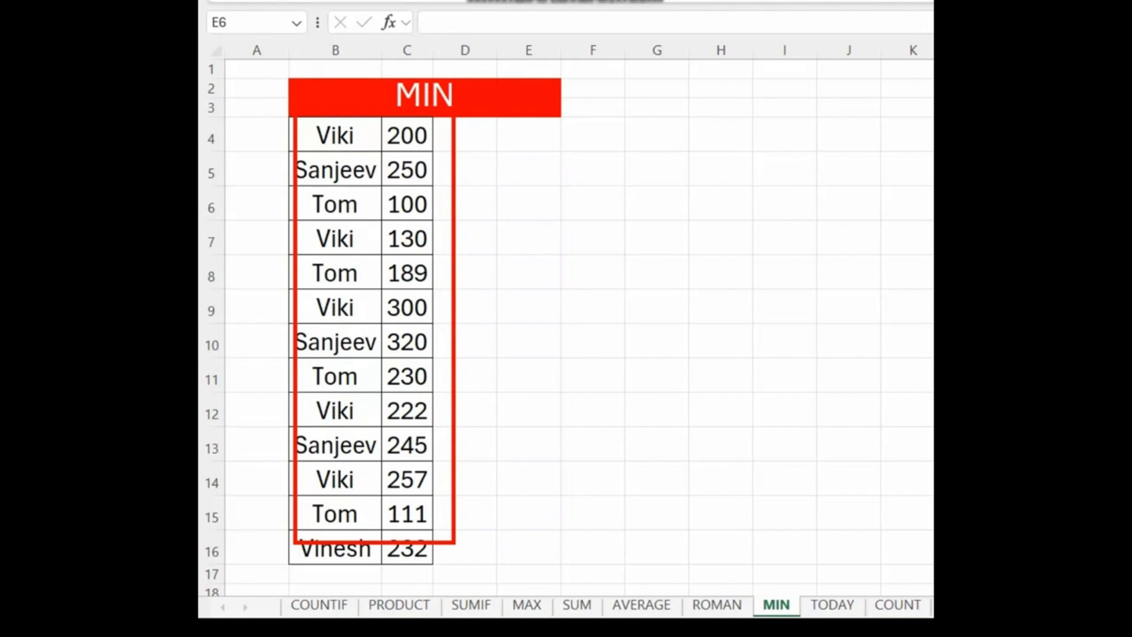
click(513, 198)
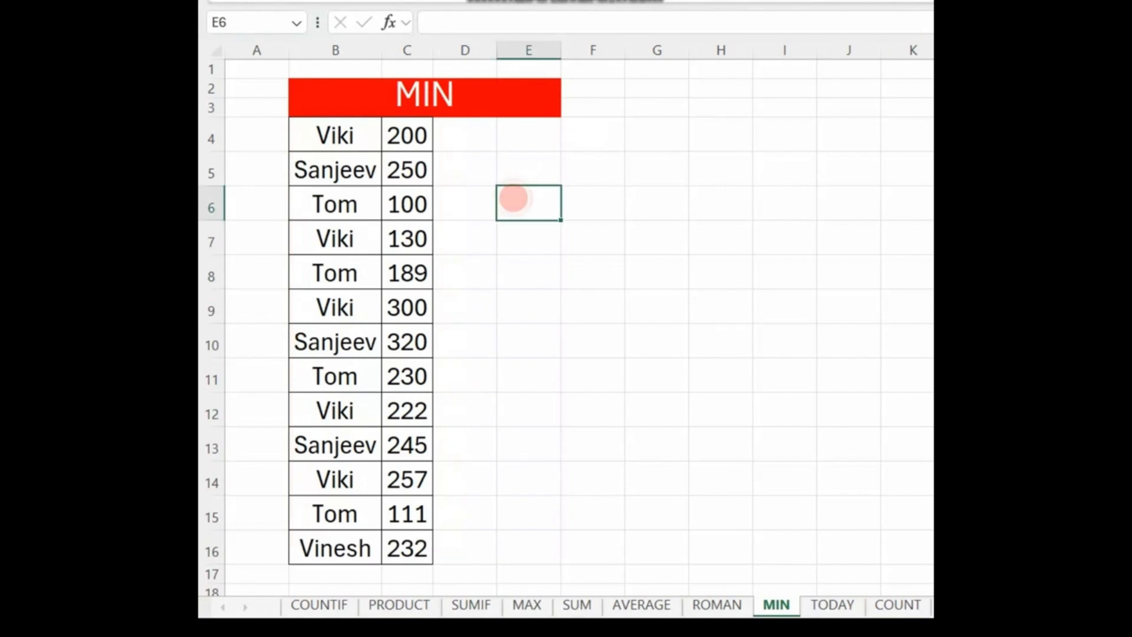
text(=MIN)
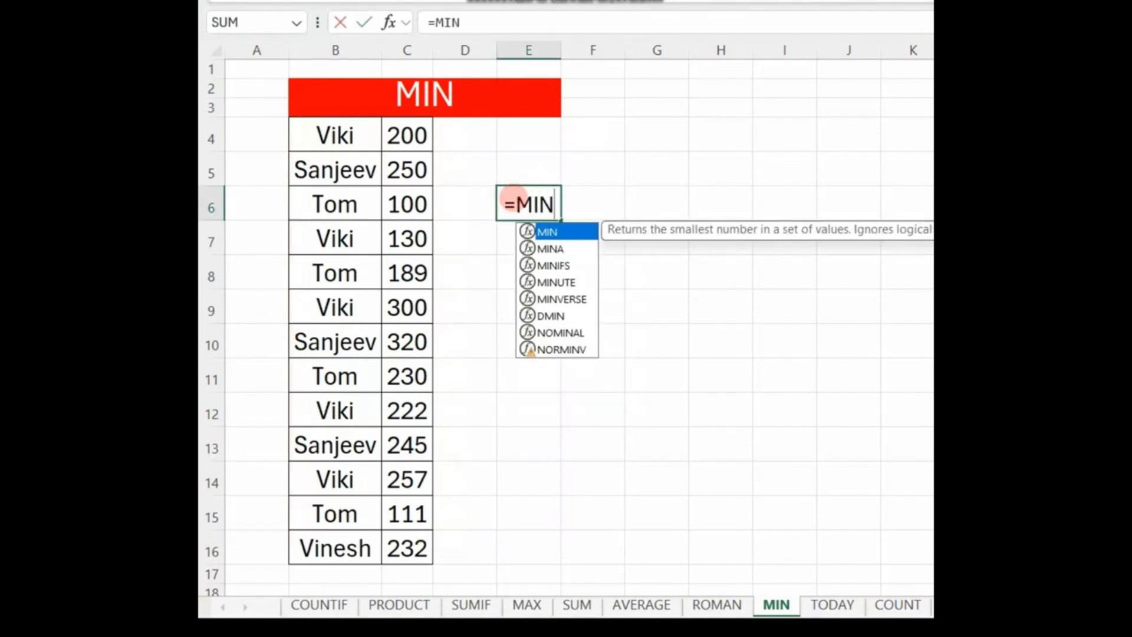
text(()
drag(386, 131, 428, 549)
text())
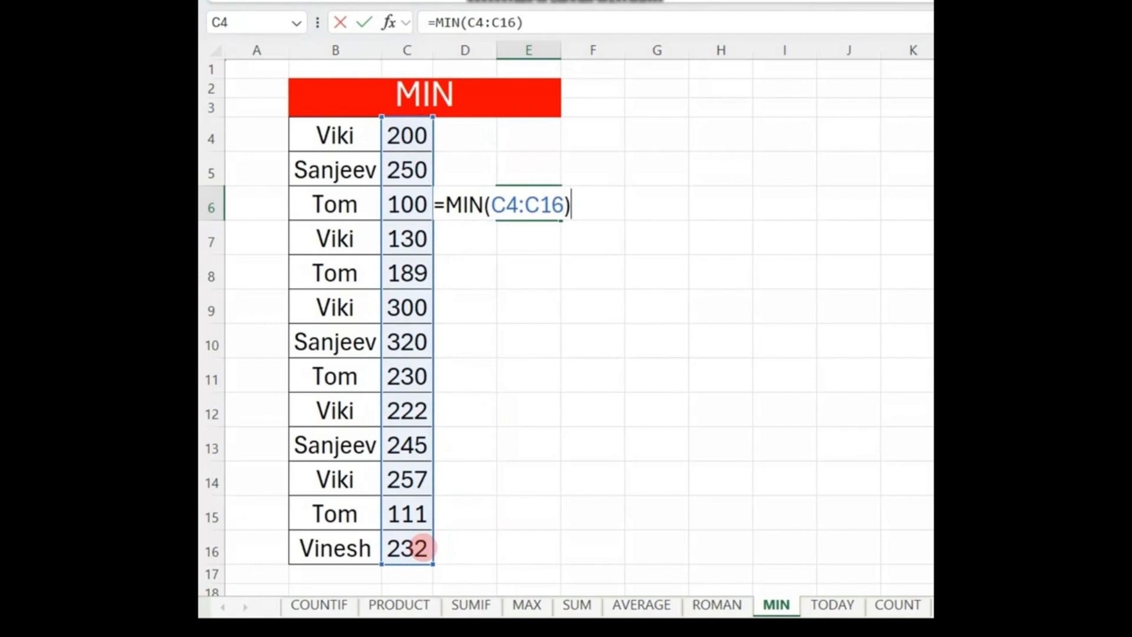
key(Return)
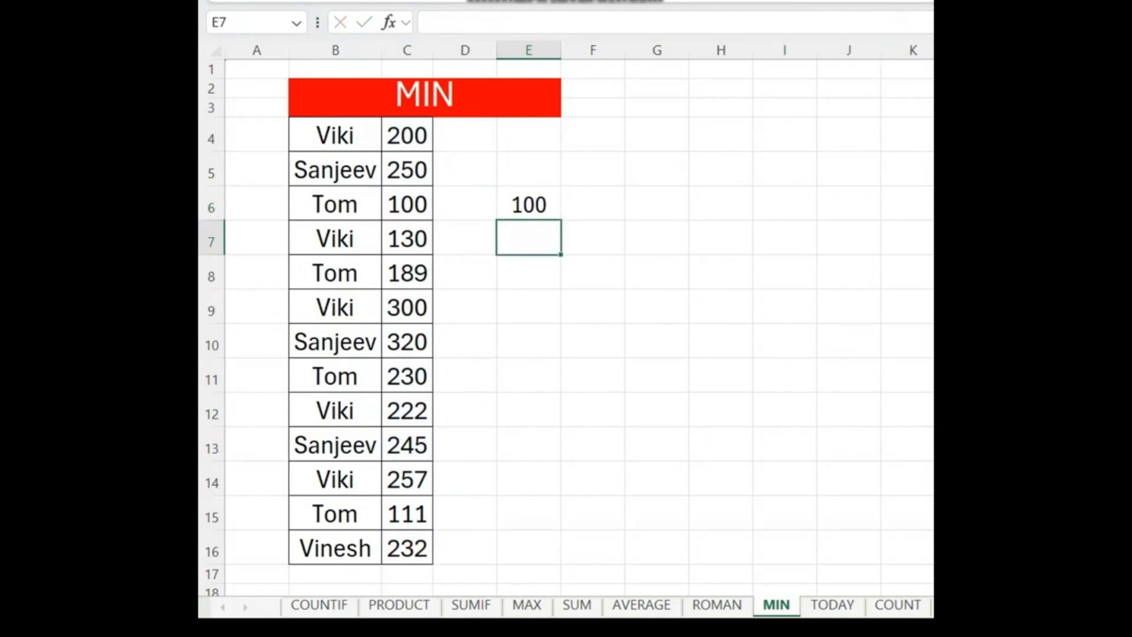
Step: Review the minimum by temporarily outlining the number column and the MIN title in red
mouse_move(373, 118)
mouse_down()
mouse_move(407, 567)
mouse_move(441, 570)
mouse_up()
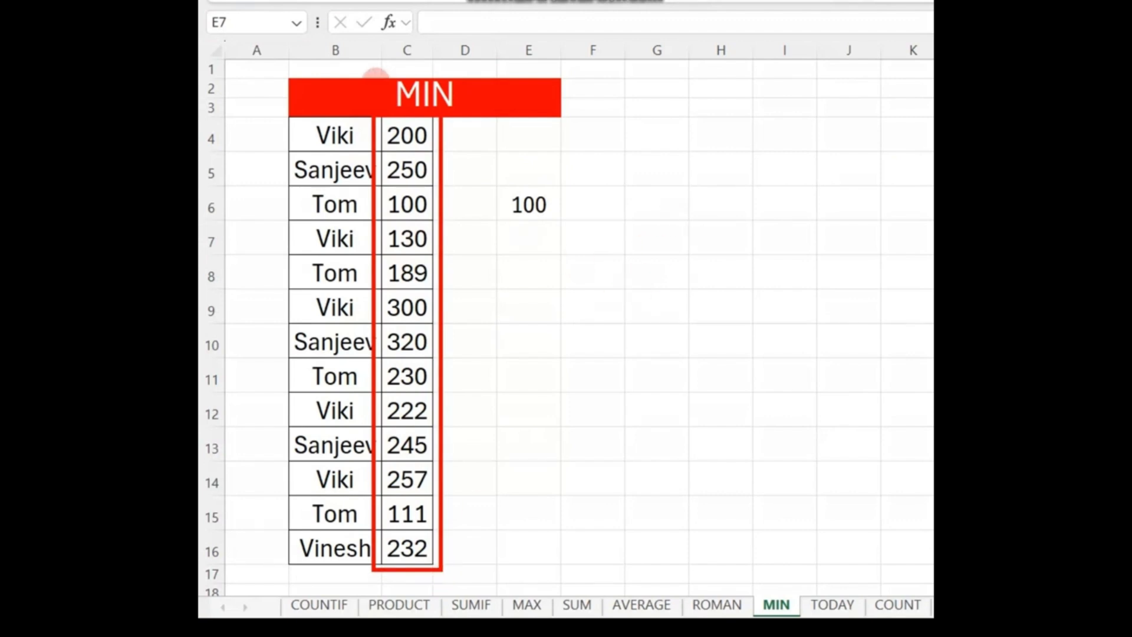
mouse_move(354, 72)
mouse_down()
mouse_move(483, 121)
mouse_move(526, 122)
mouse_up()
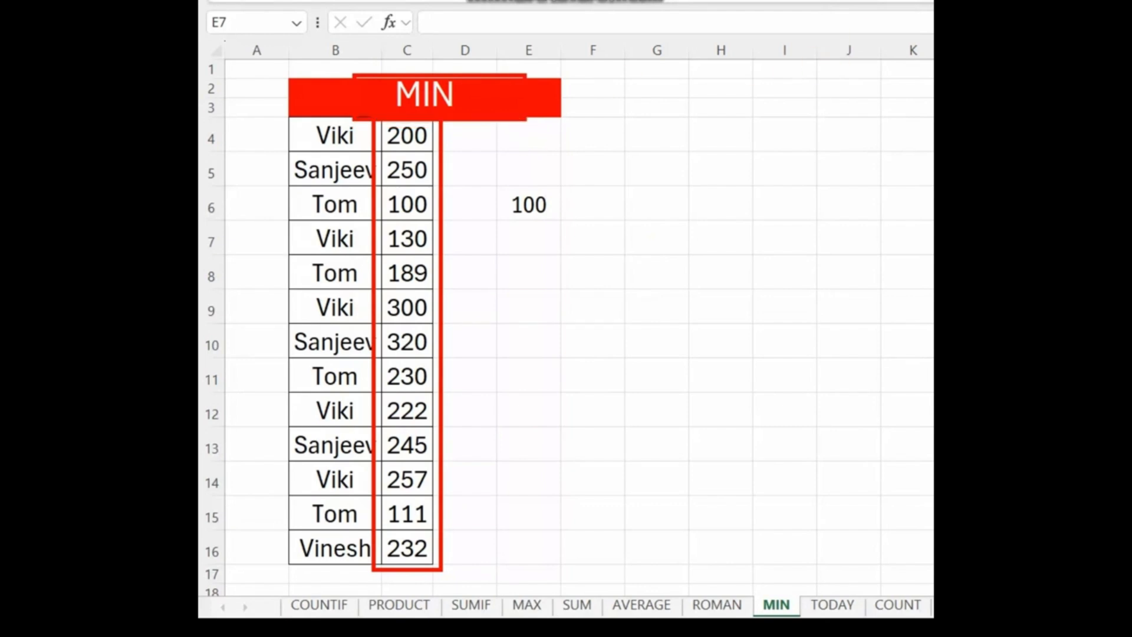
key(Escape)
Step: Switch to the TODAY sheet, enter the current date in D5 with =TODAY() and select that cell
click(826, 604)
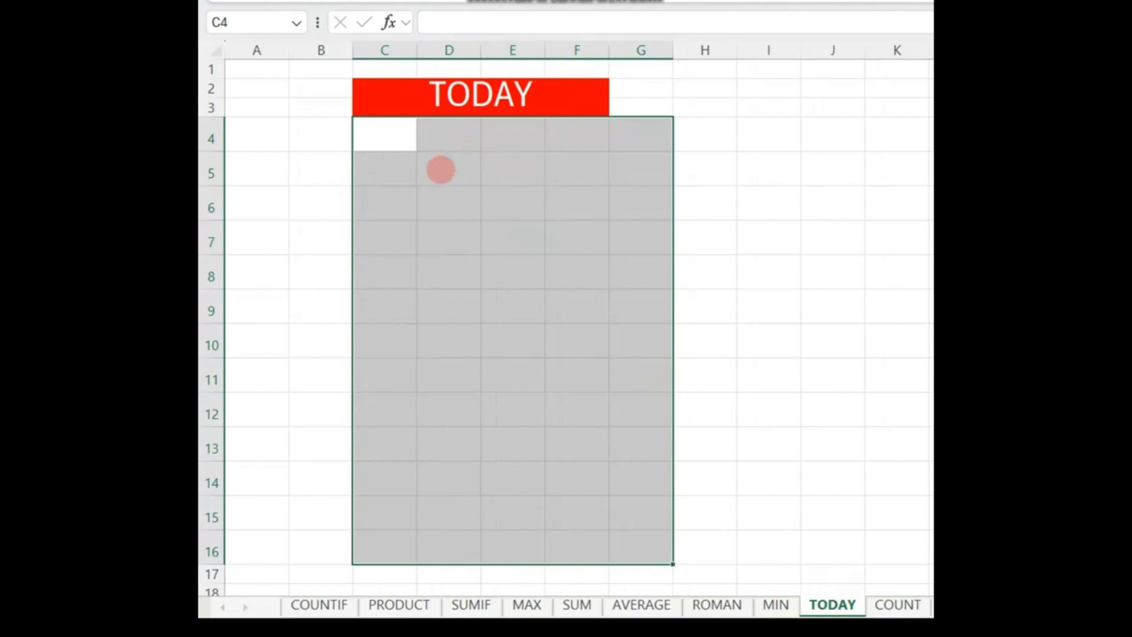
click(440, 170)
text(=)
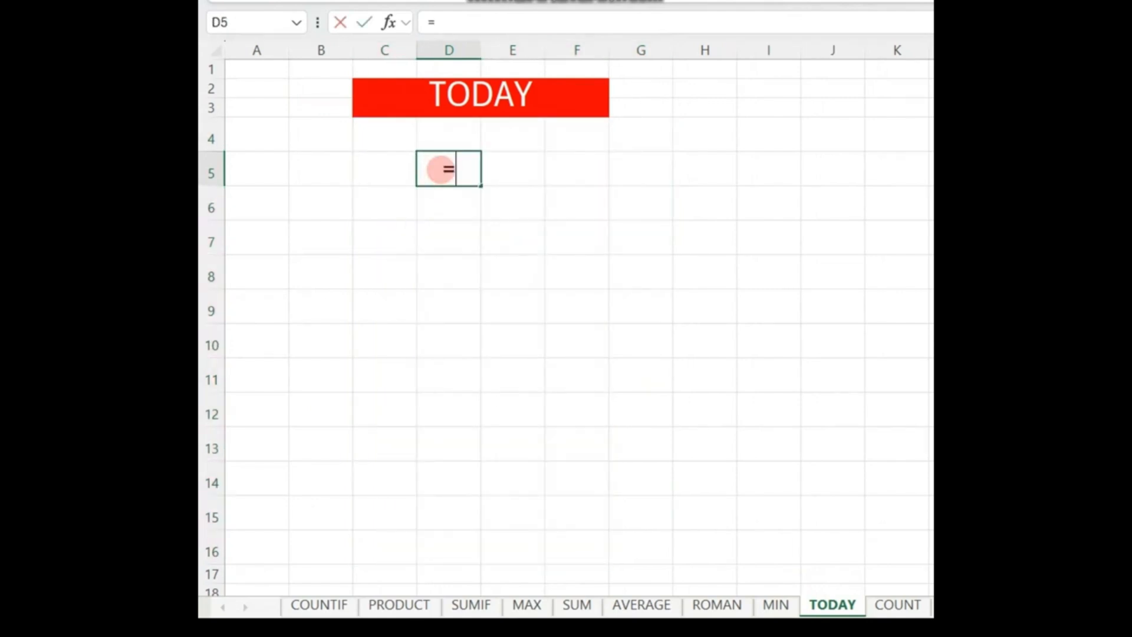
text(TODAY)
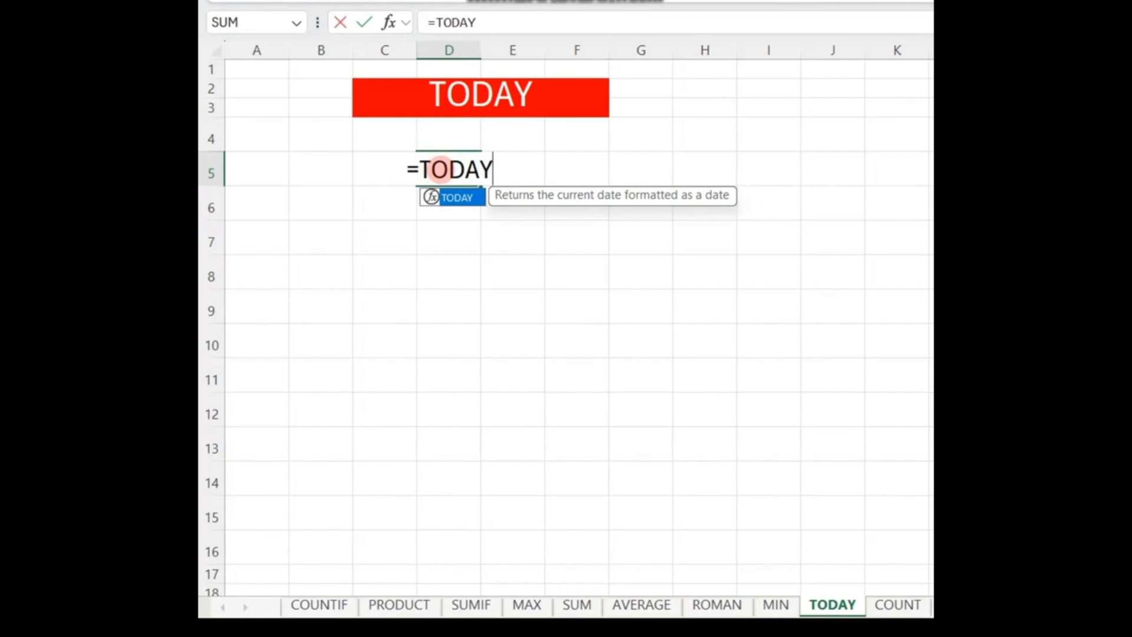
text(())
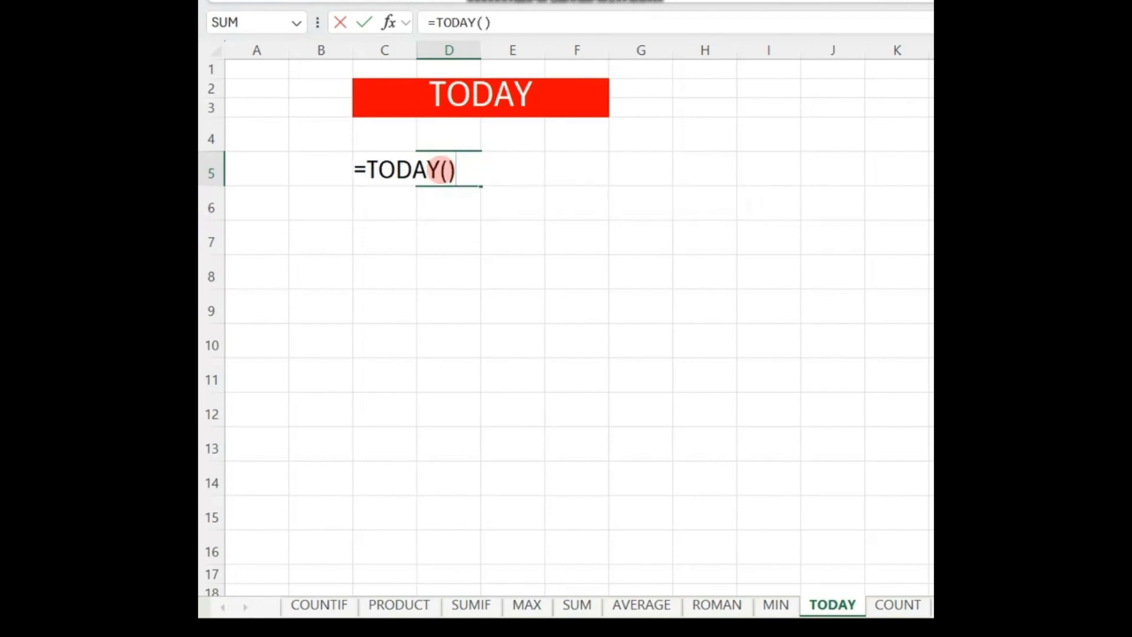
key(Return)
click(467, 159)
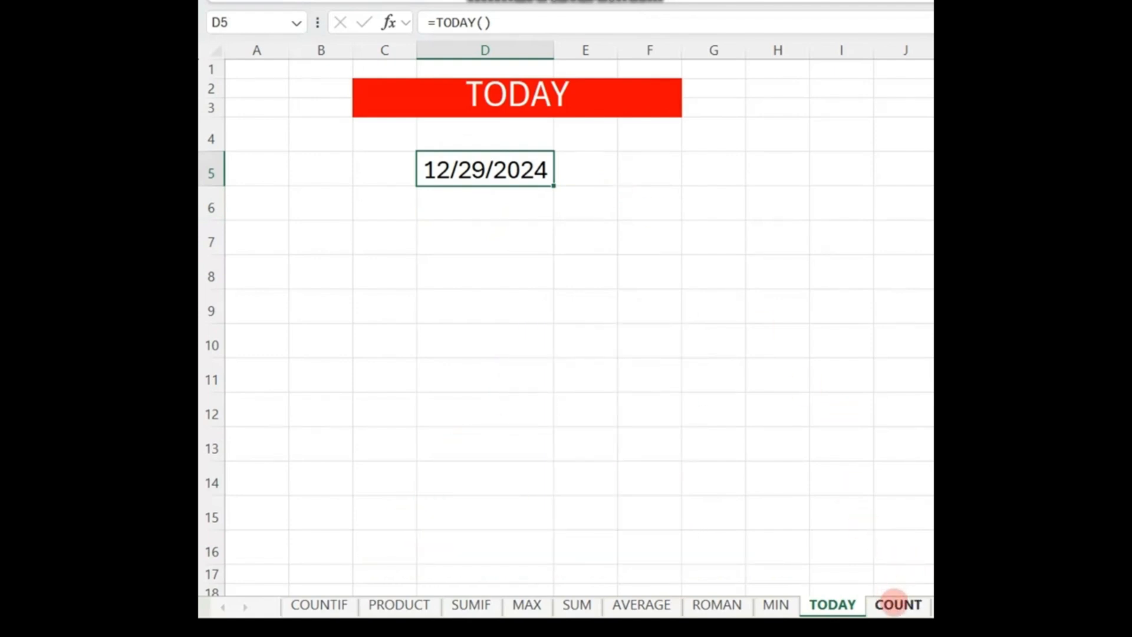
Step: Switch to the COUNT sheet and temporarily outline the table, the title and the blank SALE cells D7, D9 and D12 in red
click(896, 604)
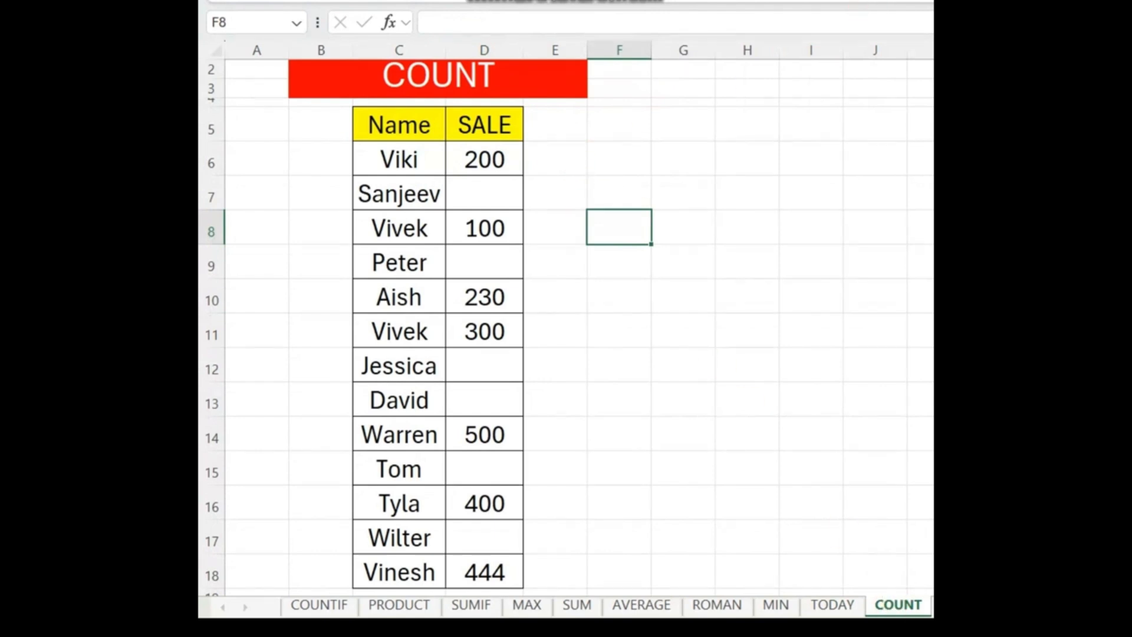
mouse_move(354, 105)
mouse_down()
mouse_move(538, 523)
mouse_move(547, 586)
mouse_up()
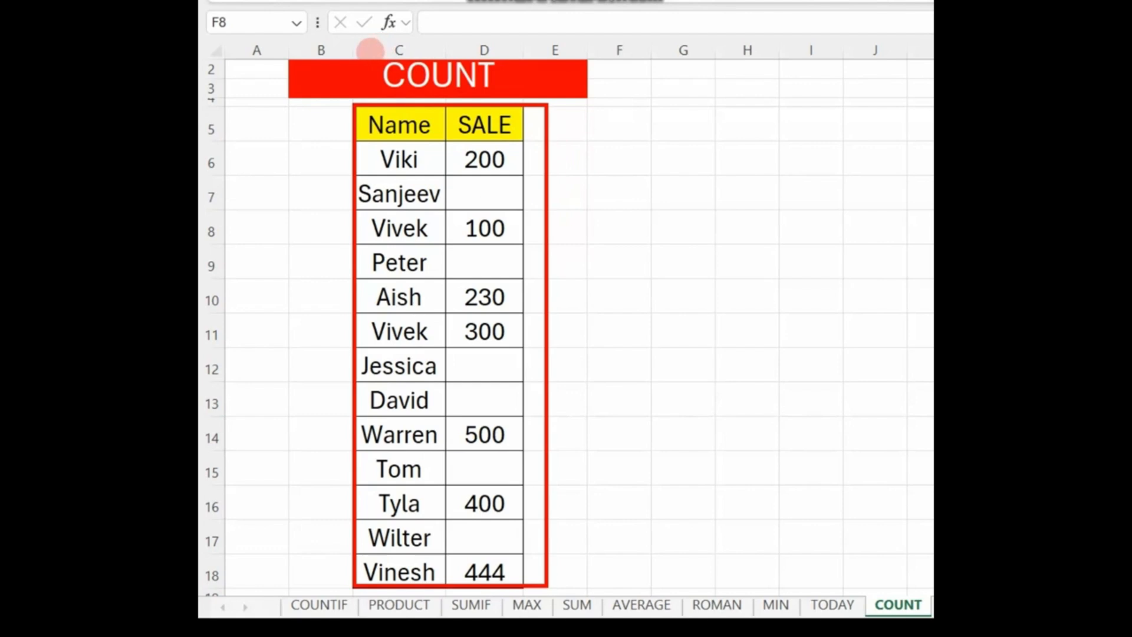
drag(369, 51, 579, 106)
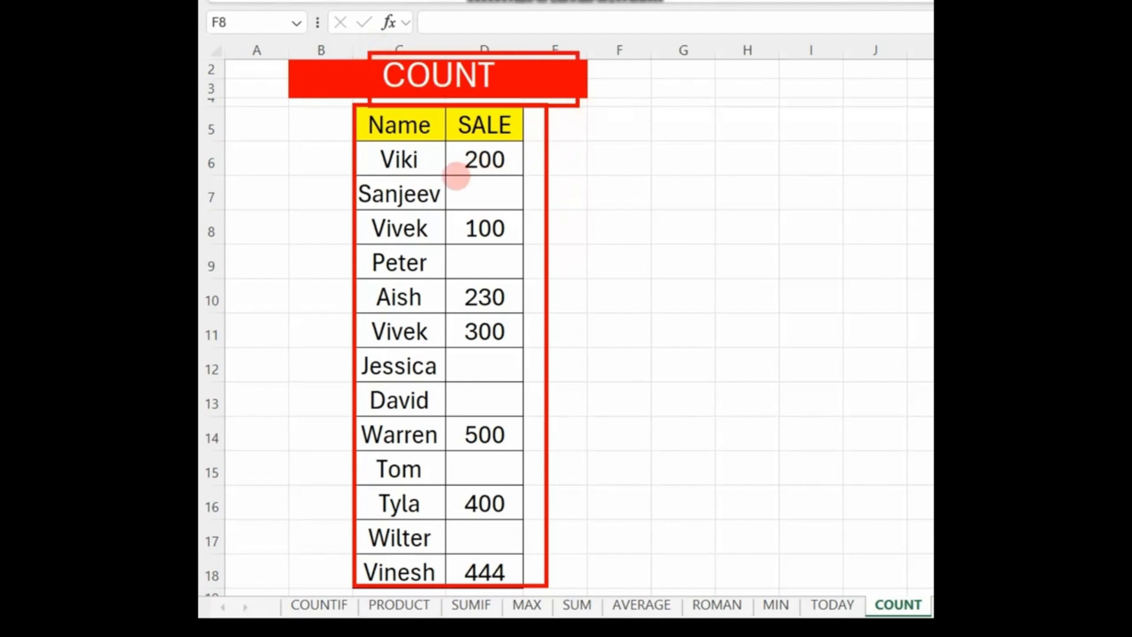
drag(443, 177, 504, 207)
drag(449, 247, 515, 277)
drag(449, 349, 518, 380)
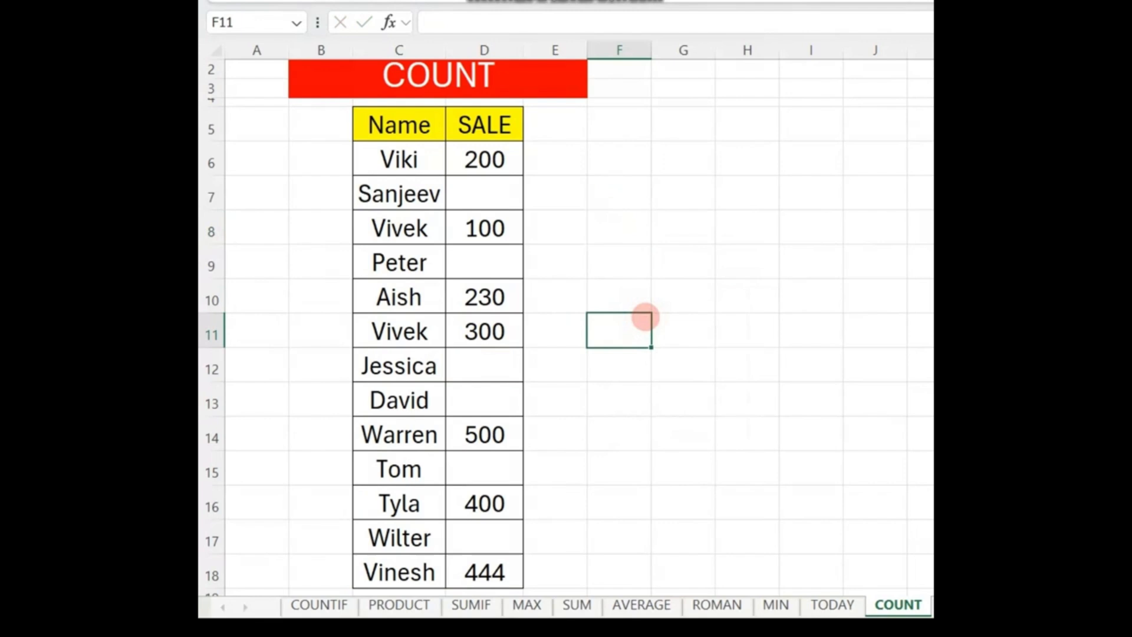
Step: Count the numeric SALE entries in F8 with =COUNT(D6:D18)
click(616, 229)
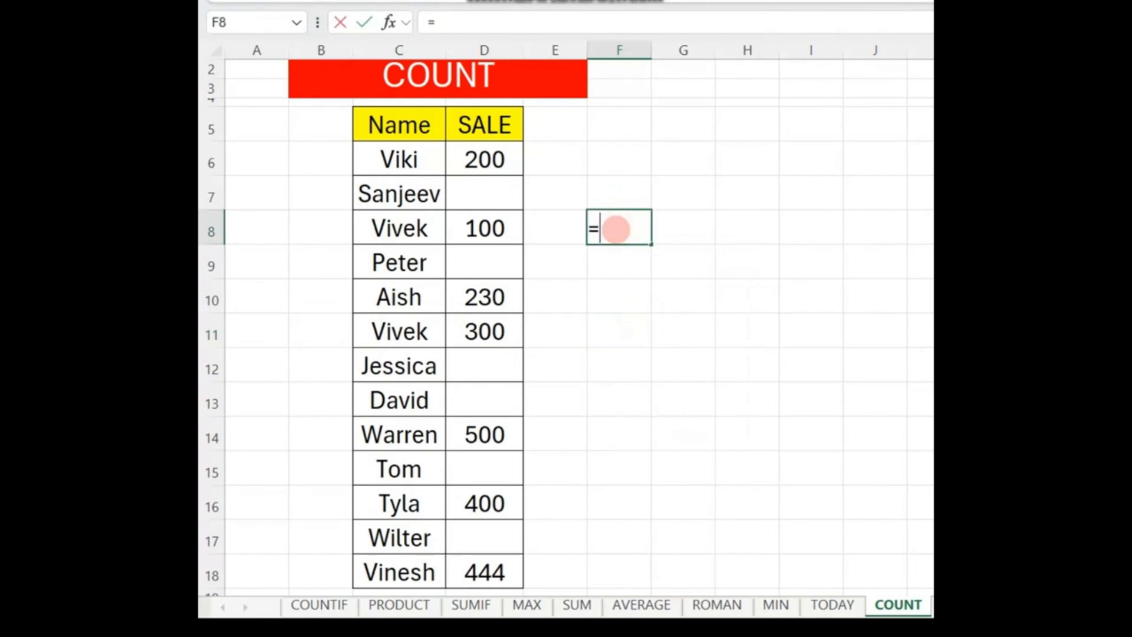
text(=COUNT()
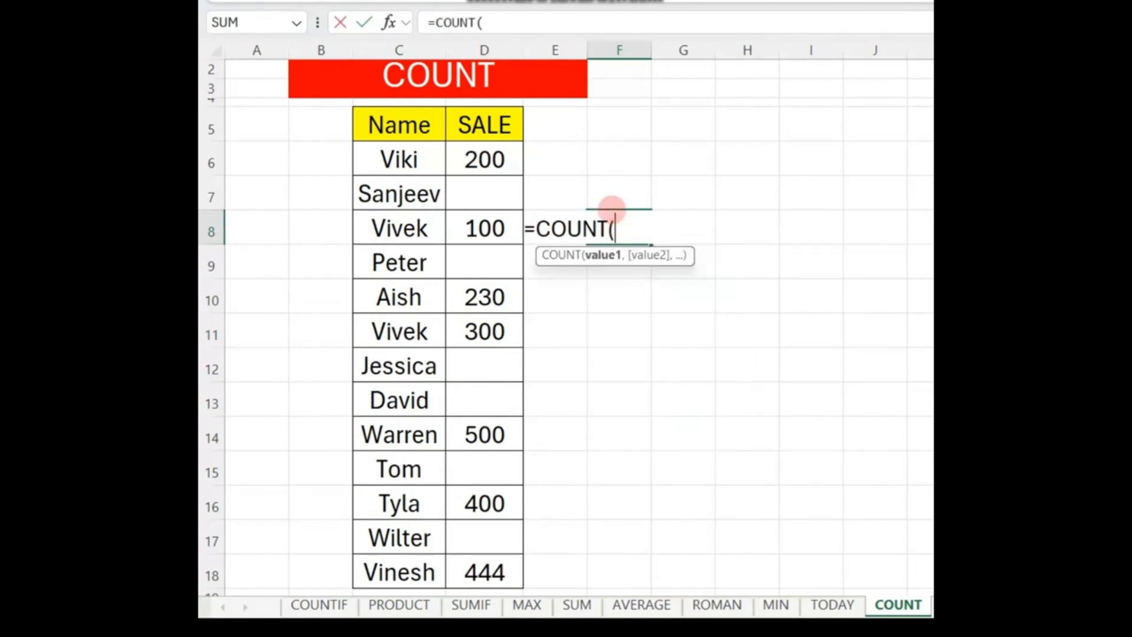
drag(485, 158, 506, 568)
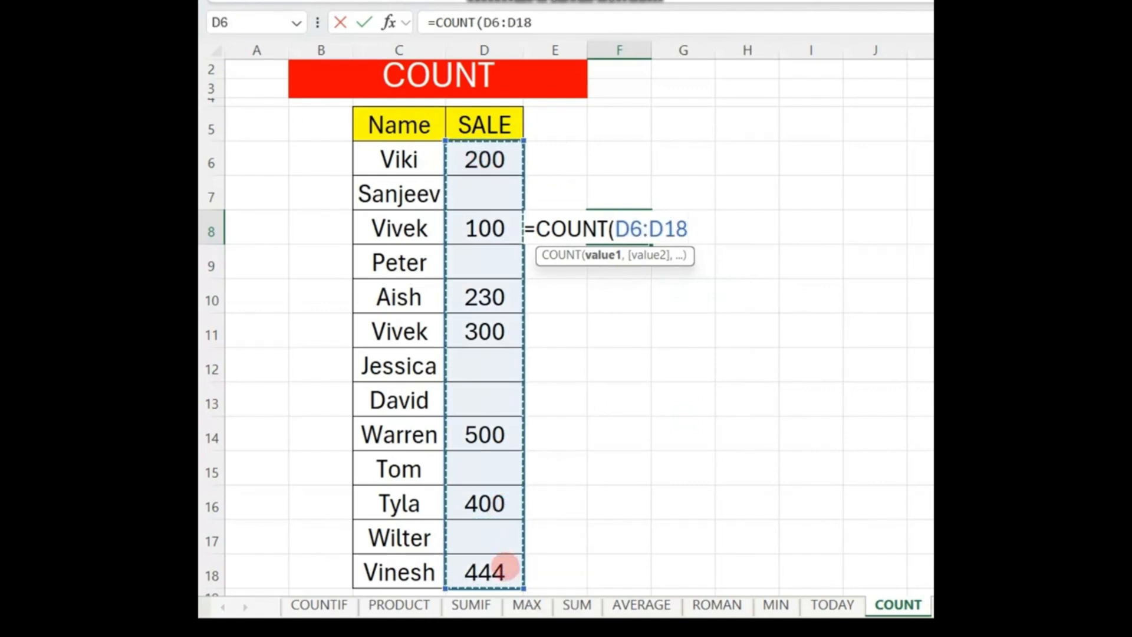
text())
key(Return)
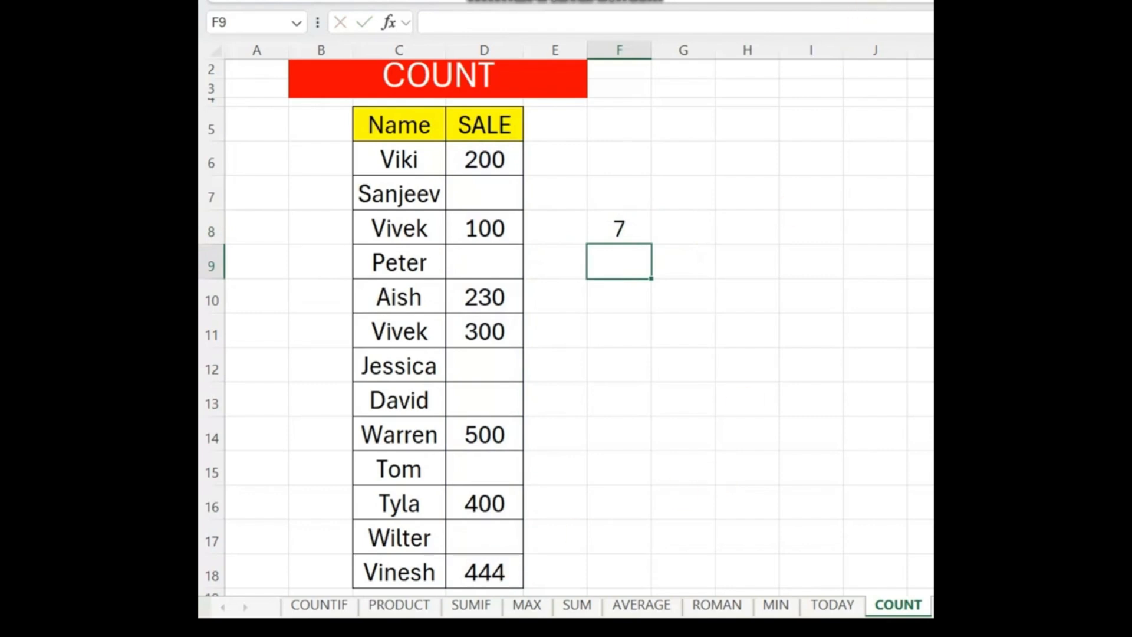
Step: Outline the Name and SALE table in red to review the count
drag(358, 119, 432, 259)
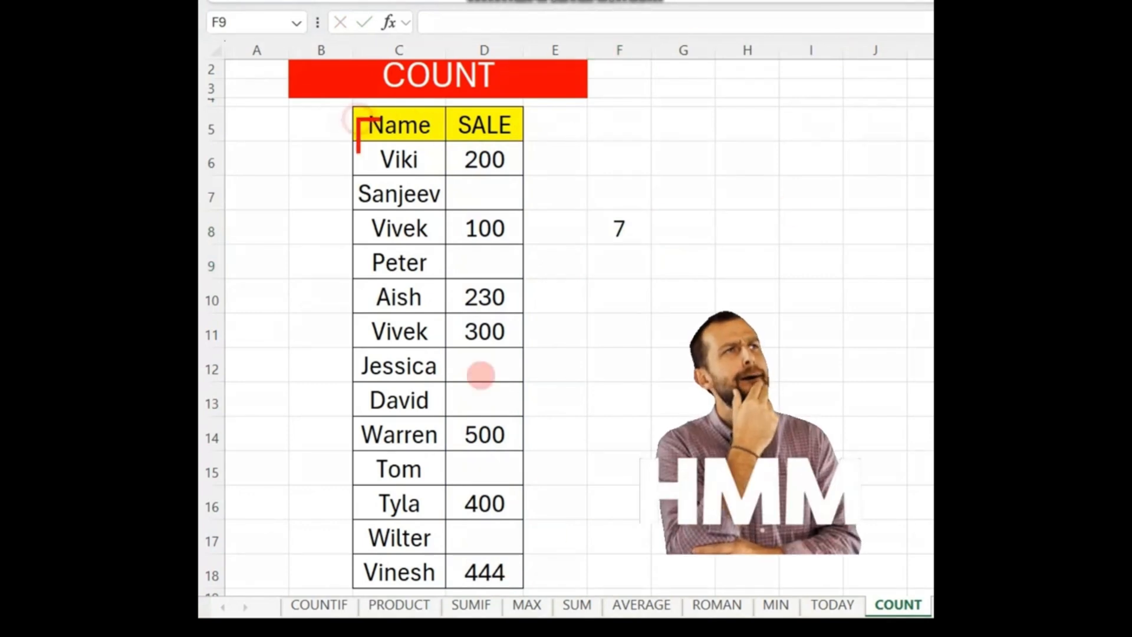